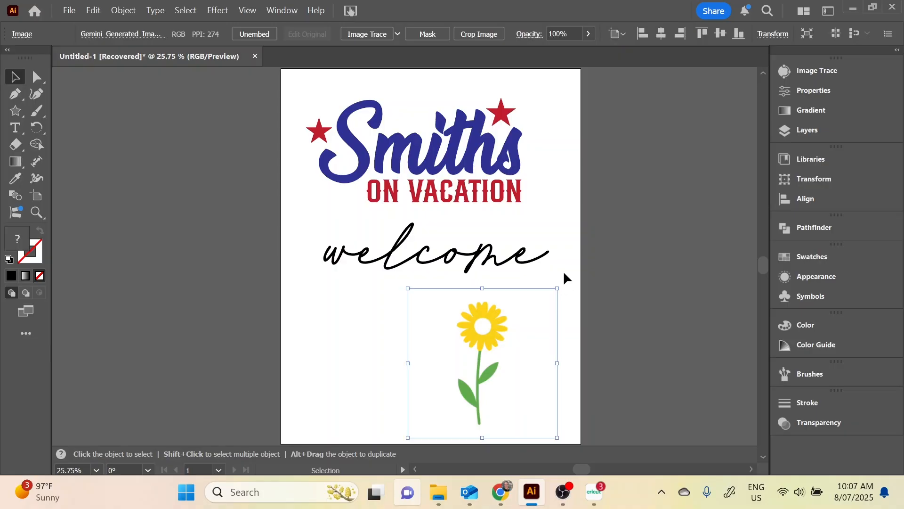
# Convert the large blue family-name text to outlines and unite its overlapping letters with Pathfinder
pyautogui.click(580, 293)
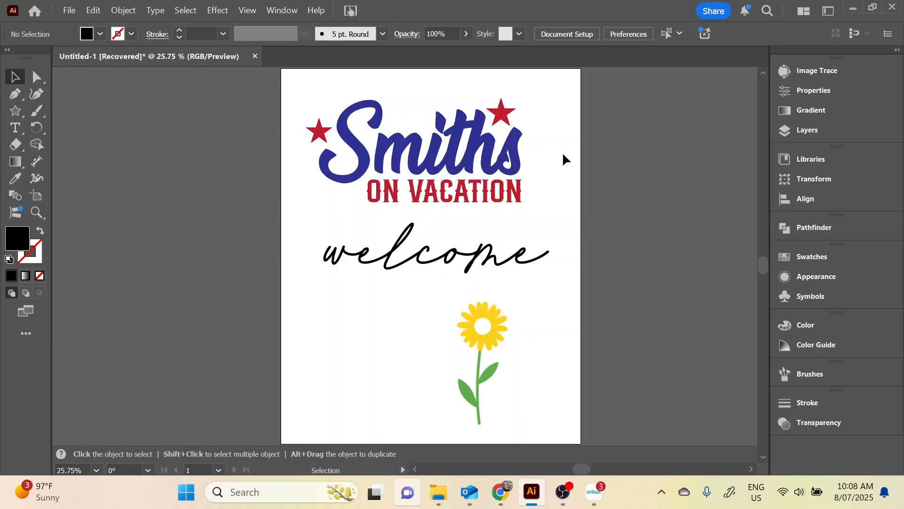
pyautogui.click(435, 144)
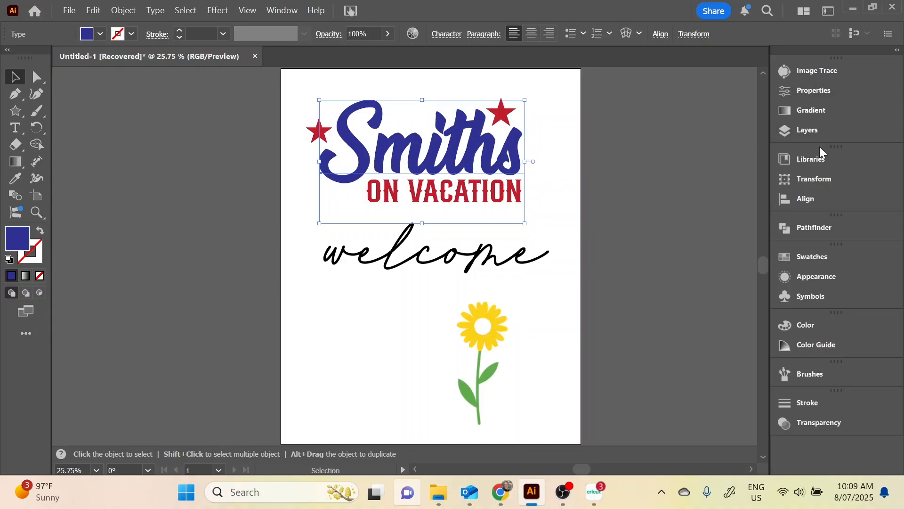
pyautogui.click(815, 128)
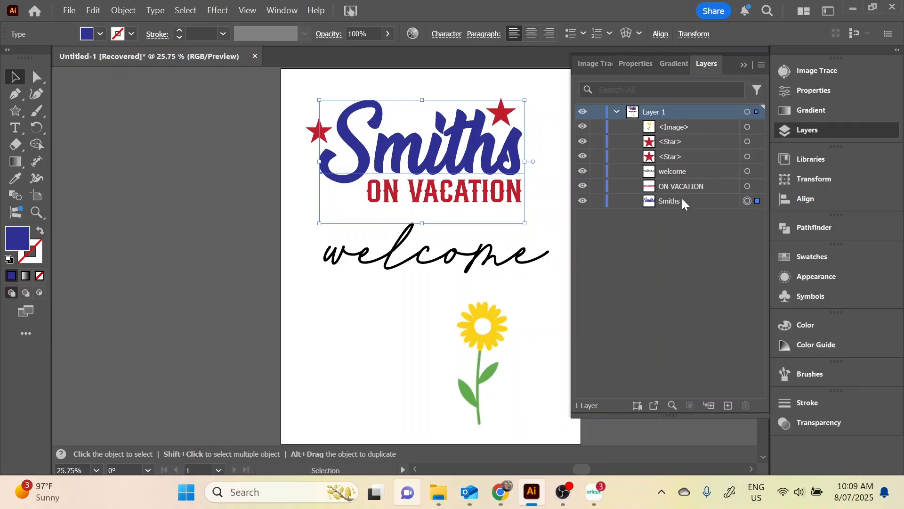
pyautogui.click(668, 200)
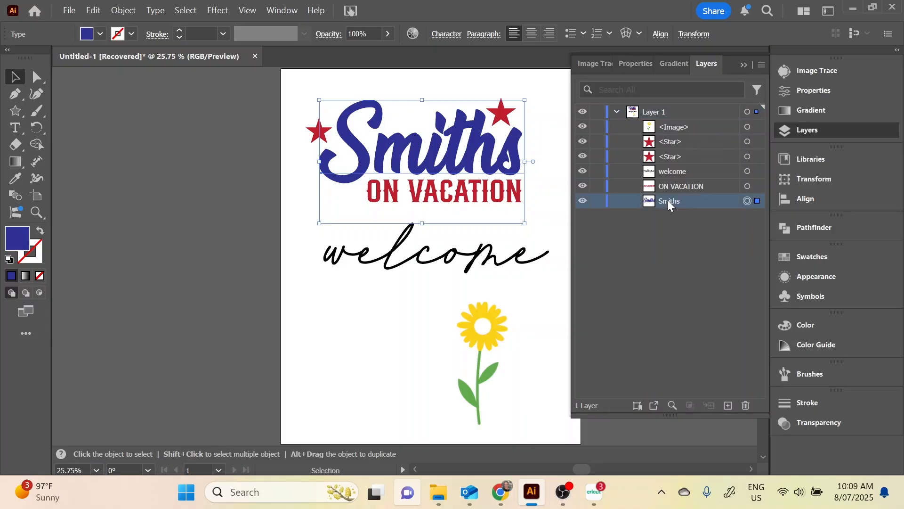
pyautogui.click(700, 186)
pyautogui.click(682, 173)
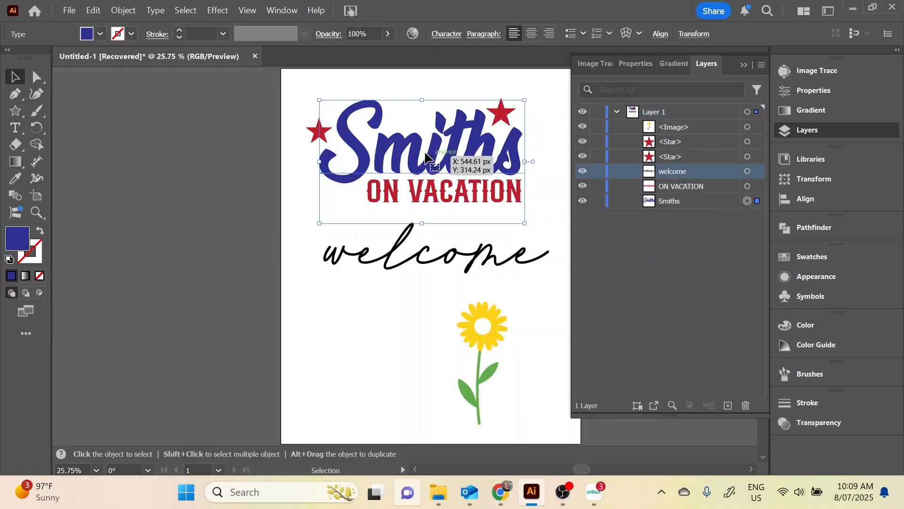
pyautogui.click(698, 201)
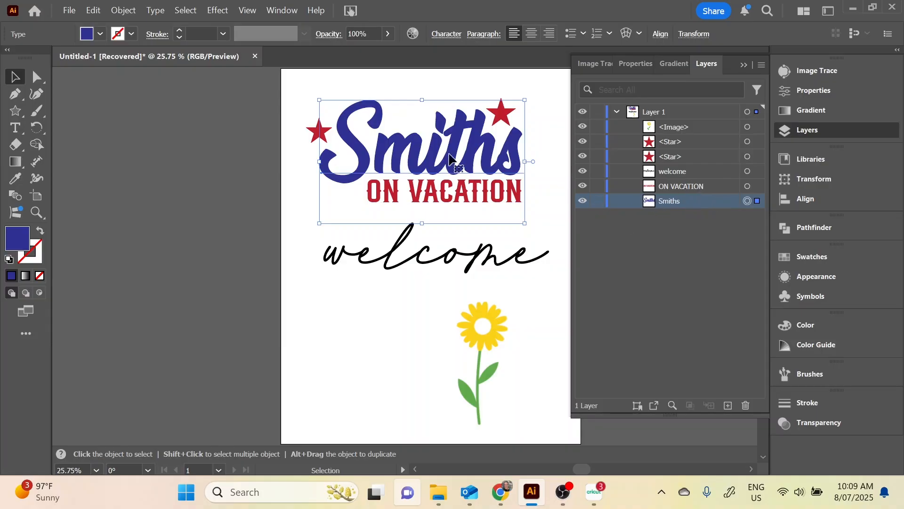
pyautogui.rightClick(416, 144)
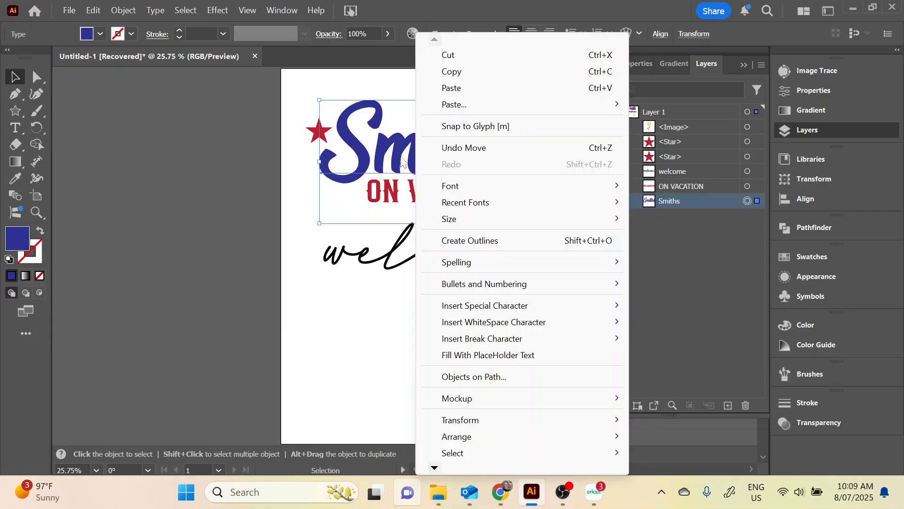
pyautogui.click(544, 239)
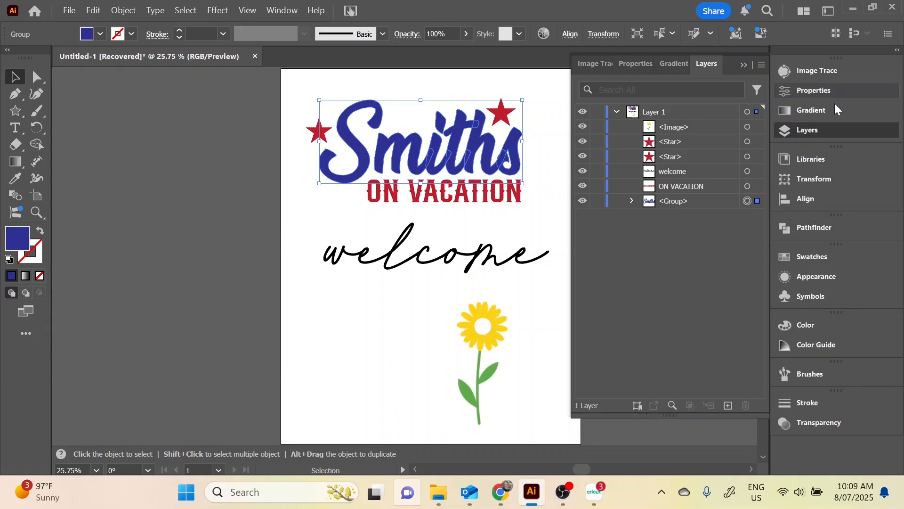
pyautogui.click(827, 227)
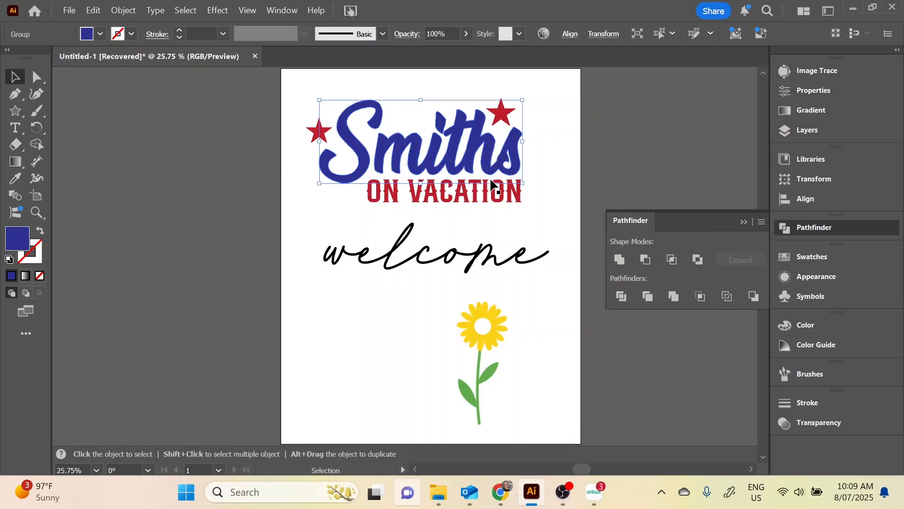
# Convert the red "ON VACATION" text to outlines
pyautogui.click(471, 192)
pyautogui.rightClick(471, 192)
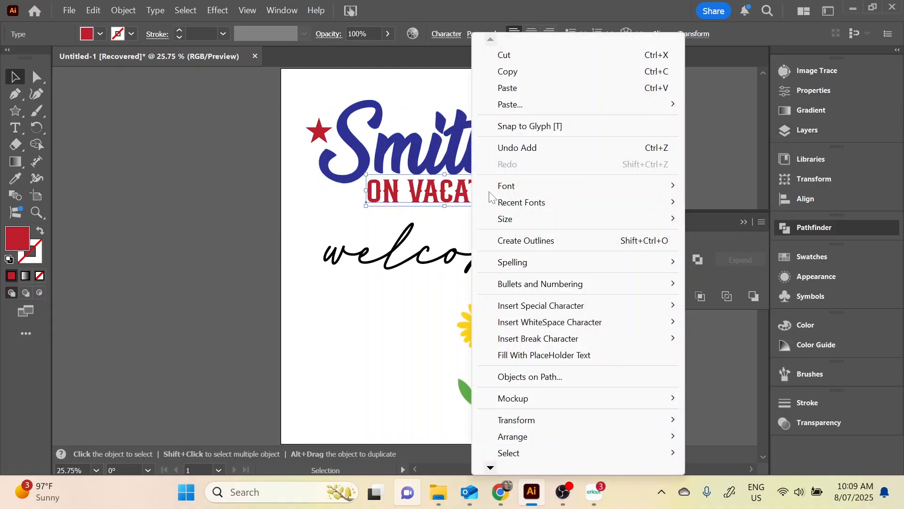
pyautogui.click(528, 240)
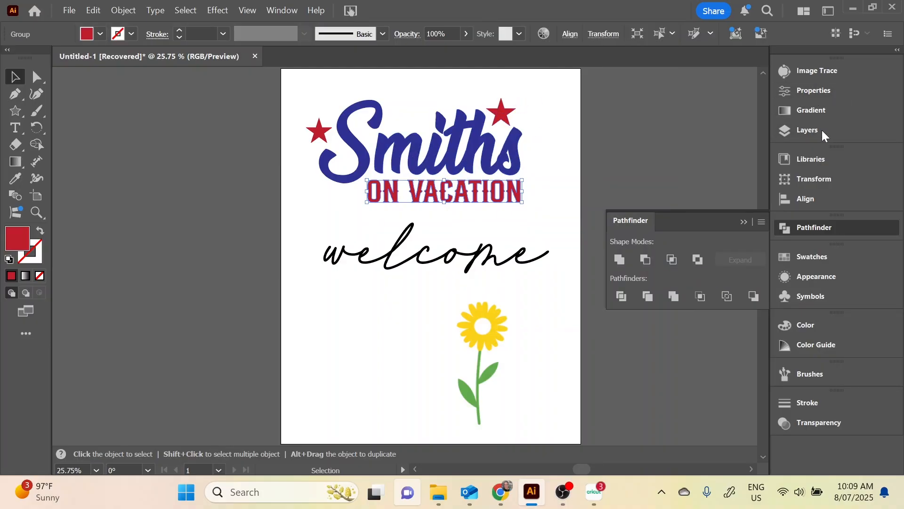
# Make the outlined "ON VACATION" lettering and the blue family-name lettering into two separate compound paths
pyautogui.click(807, 130)
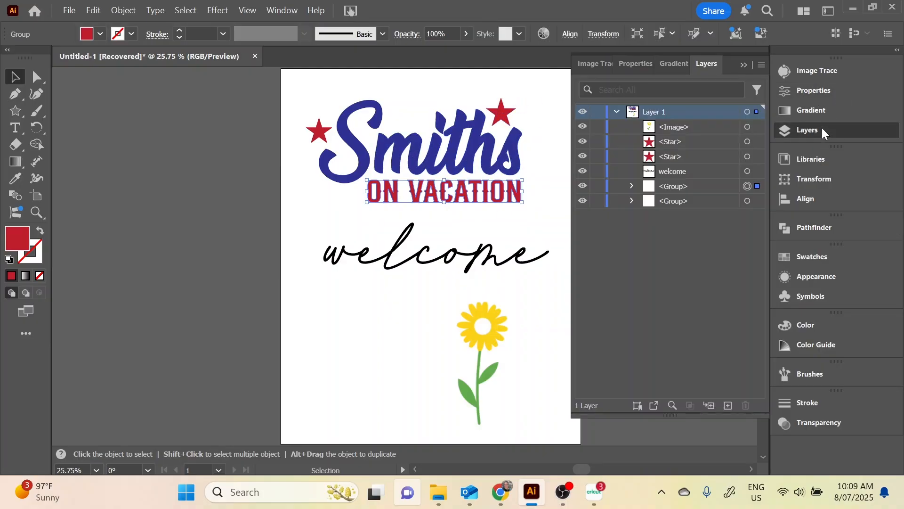
pyautogui.click(672, 200)
pyautogui.click(686, 185)
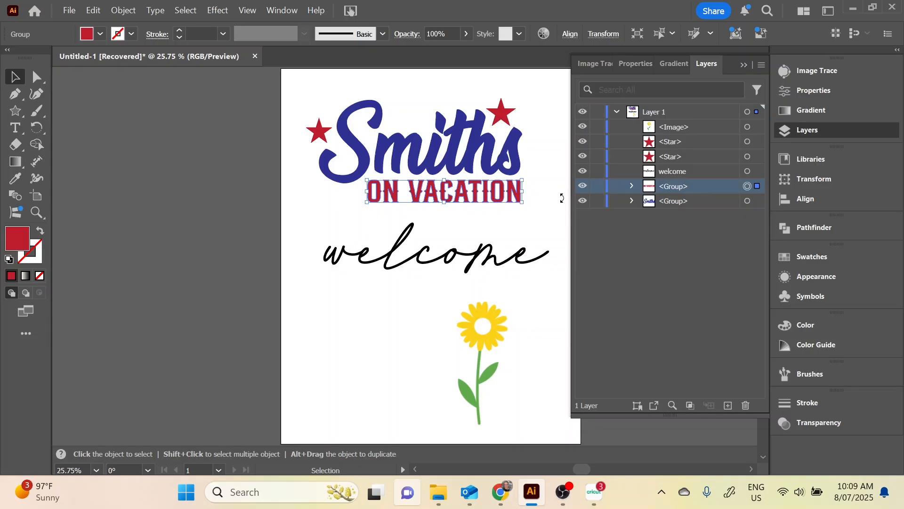
pyautogui.click(695, 200)
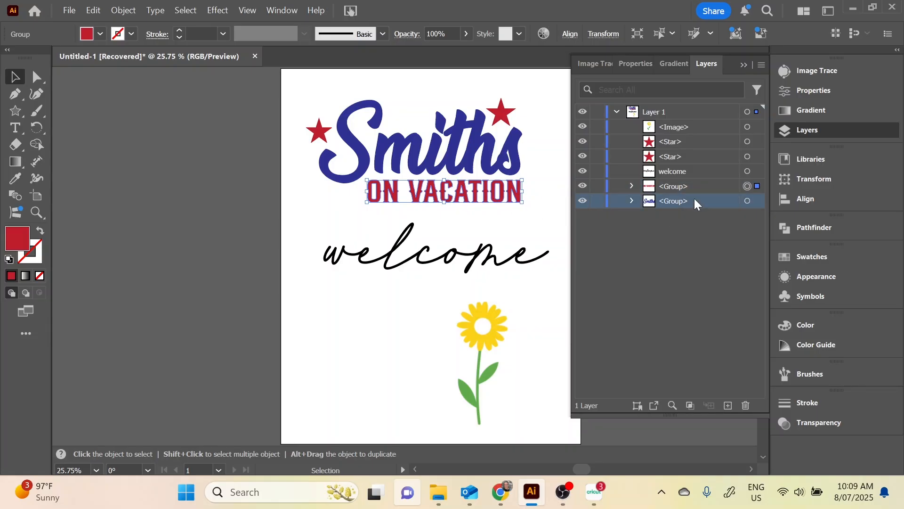
pyautogui.click(689, 185)
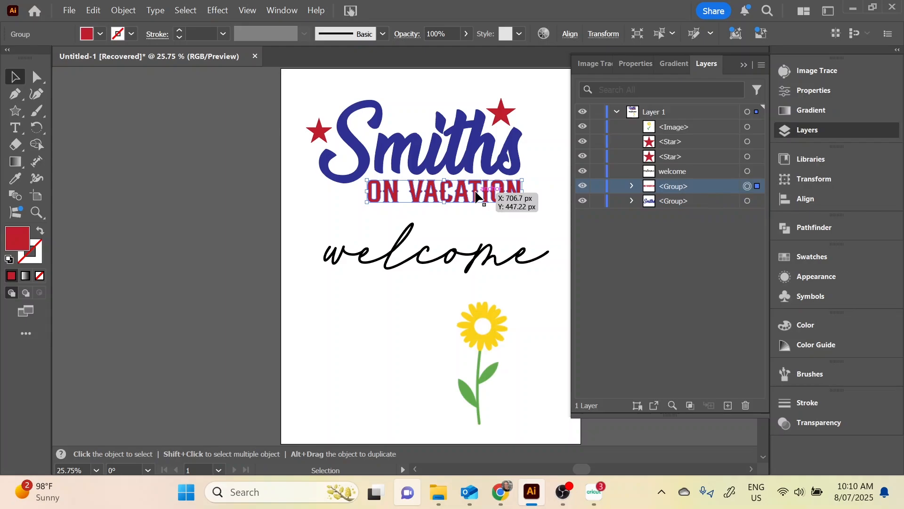
pyautogui.hotkey('ctrl', '8')
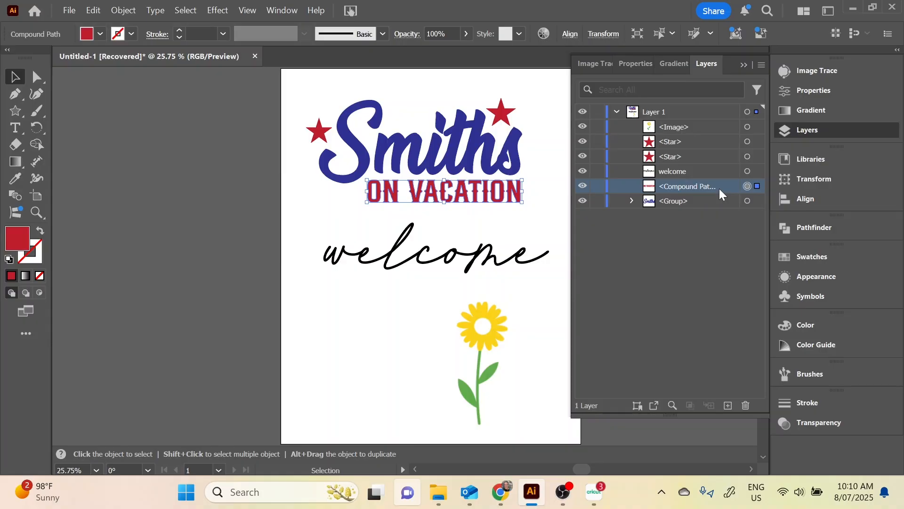
pyautogui.click(478, 138)
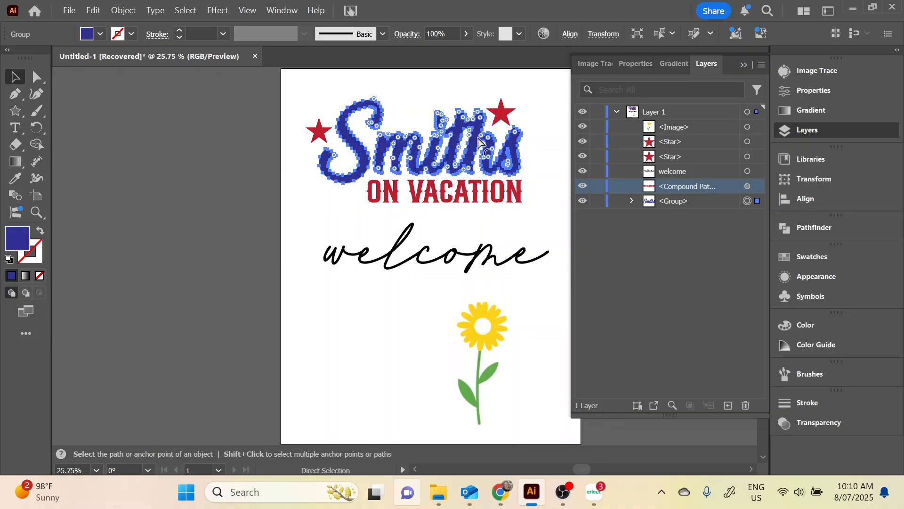
pyautogui.hotkey('ctrl', '8')
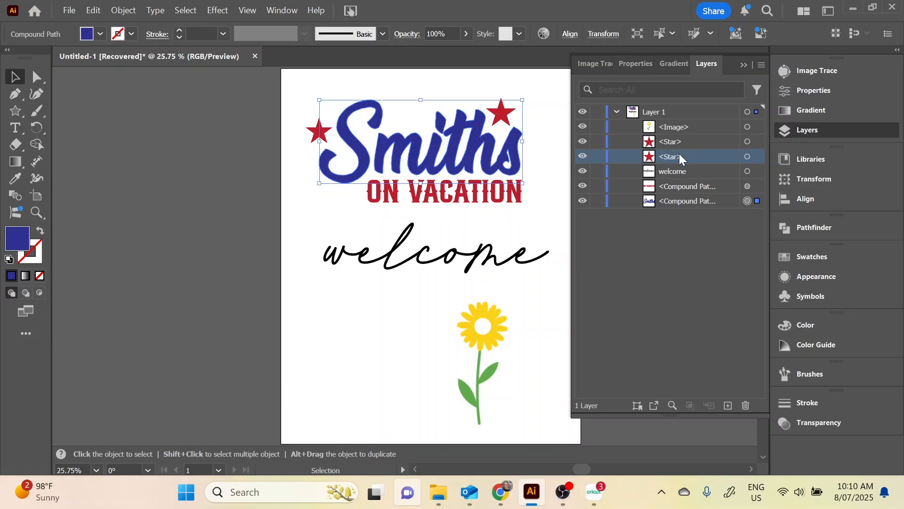
# Make each of the two red stars into its own compound path
pyautogui.click(533, 83)
pyautogui.click(502, 117)
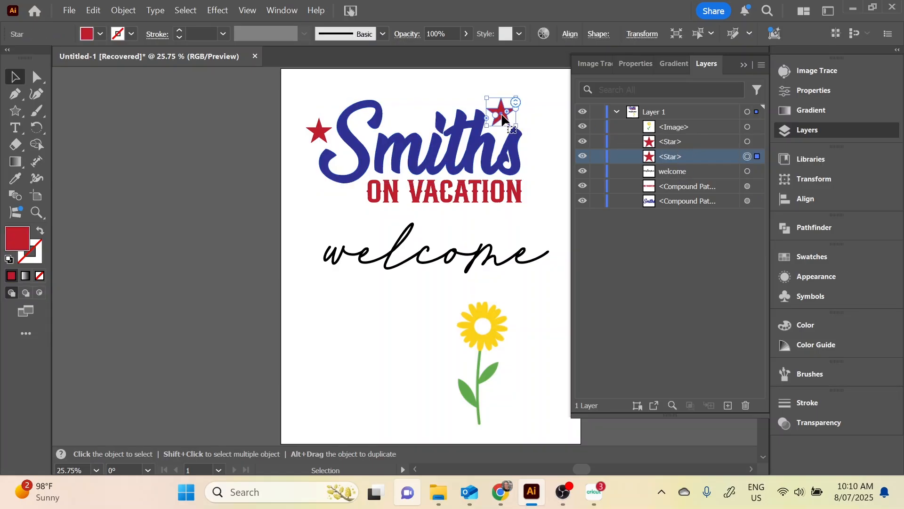
pyautogui.hotkey('ctrl', '8')
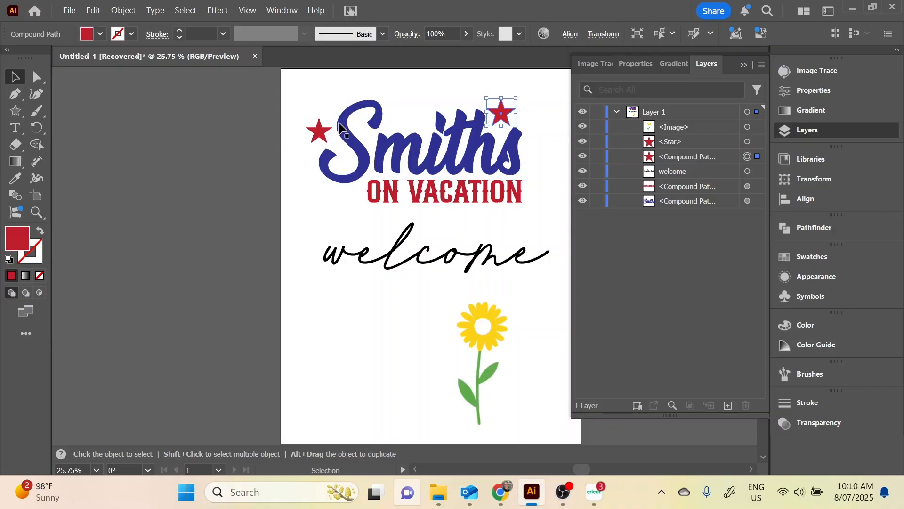
pyautogui.click(319, 132)
pyautogui.hotkey('ctrl', '8')
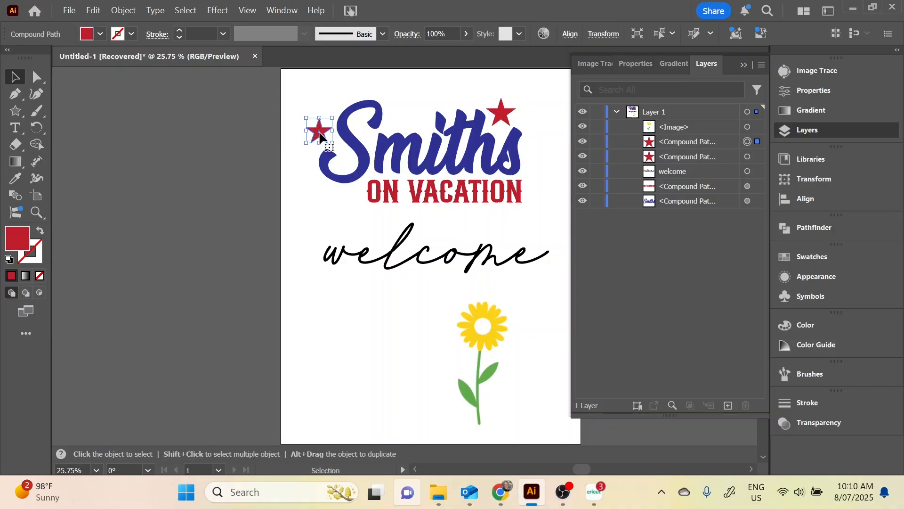
pyautogui.click(324, 95)
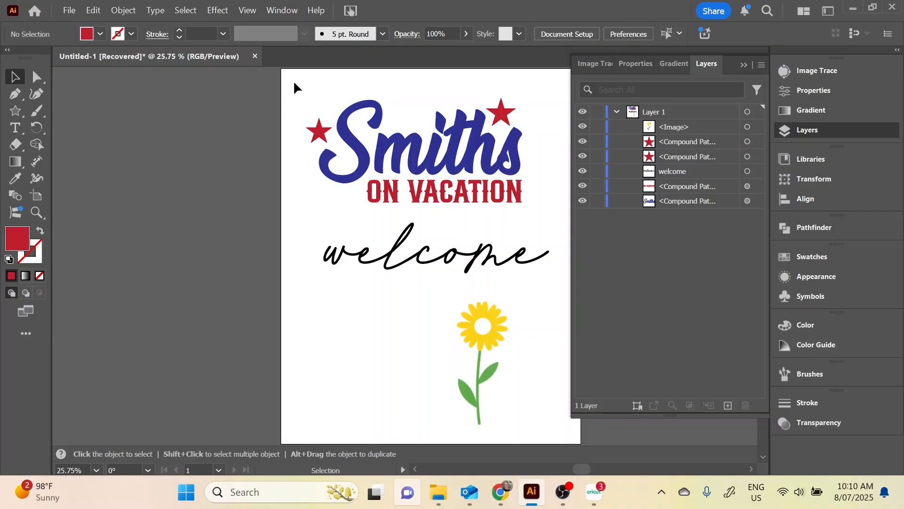
# Group the blue family name, the "ON VACATION" lettering and both red stars together
pyautogui.moveTo(293, 81); pyautogui.dragTo(538, 204)
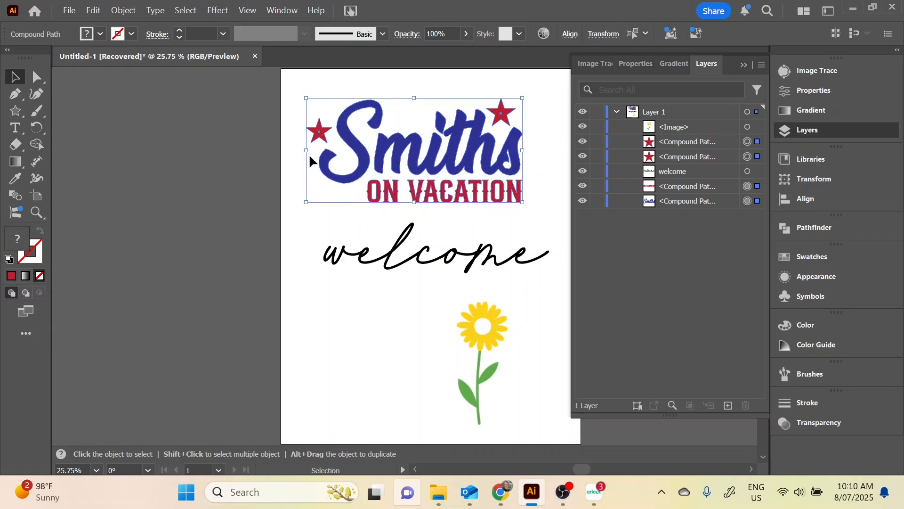
pyautogui.click(124, 10)
pyautogui.click(137, 44)
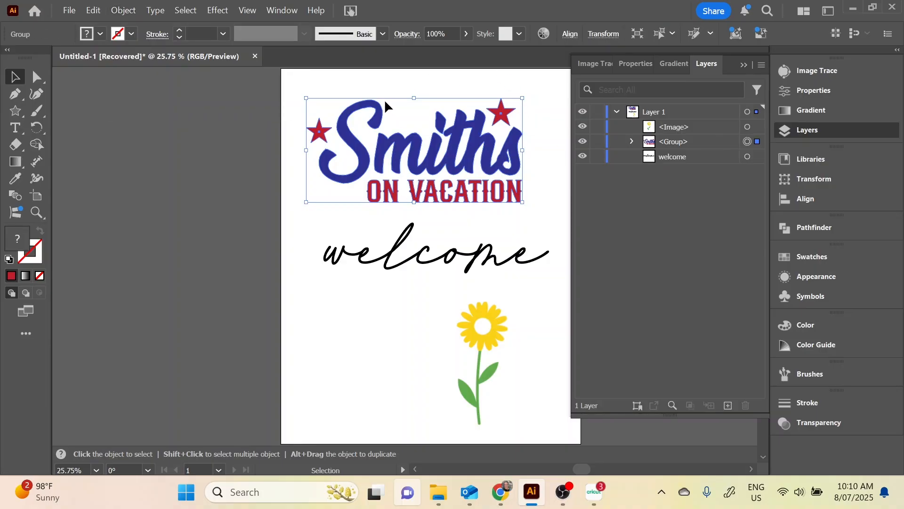
pyautogui.click(475, 87)
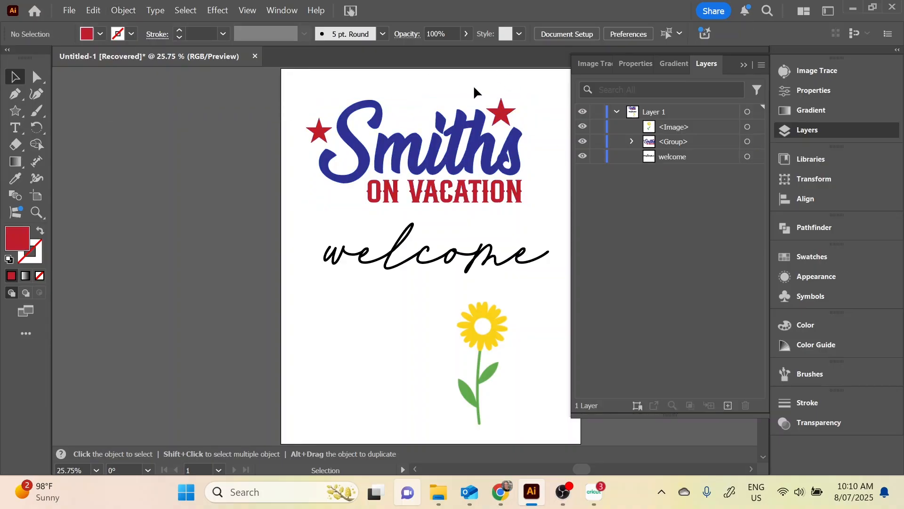
# Convert the black "welcome" script text to outlines and unite its letters into a single shape with Pathfinder
pyautogui.click(488, 257)
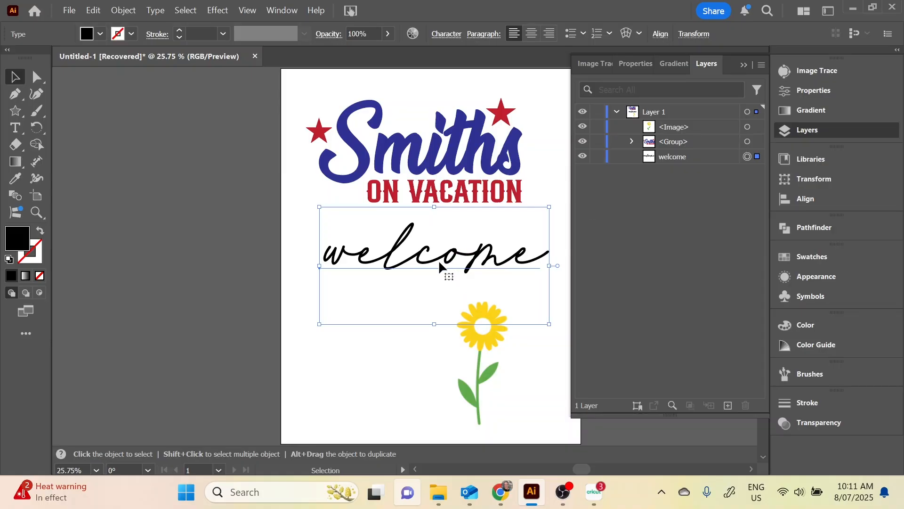
pyautogui.rightClick(480, 258)
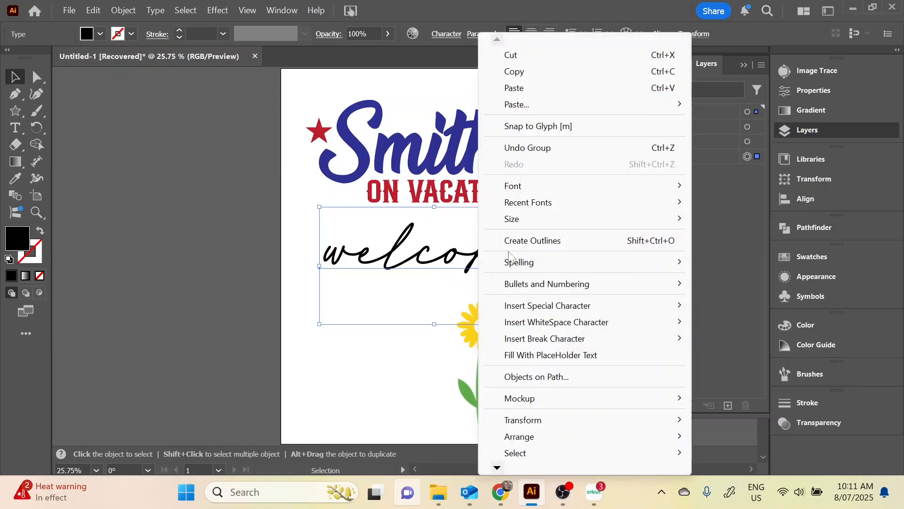
pyautogui.click(589, 240)
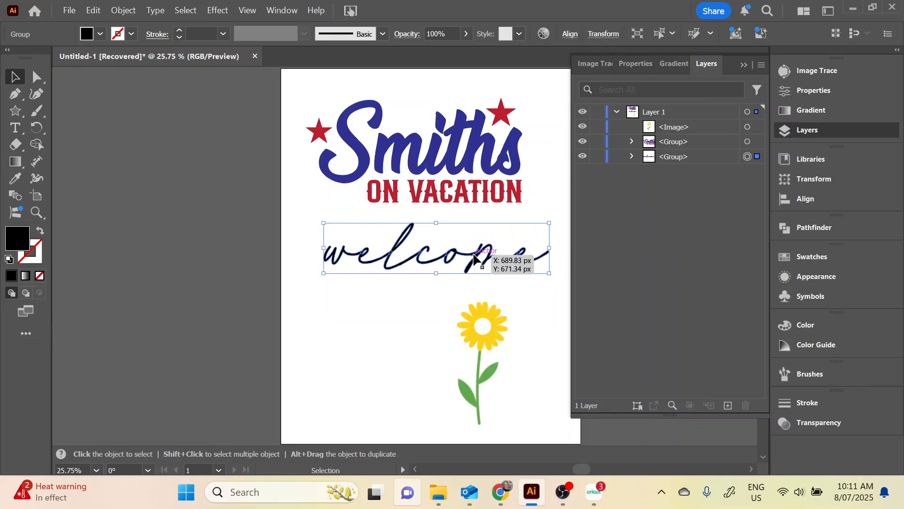
pyautogui.click(816, 228)
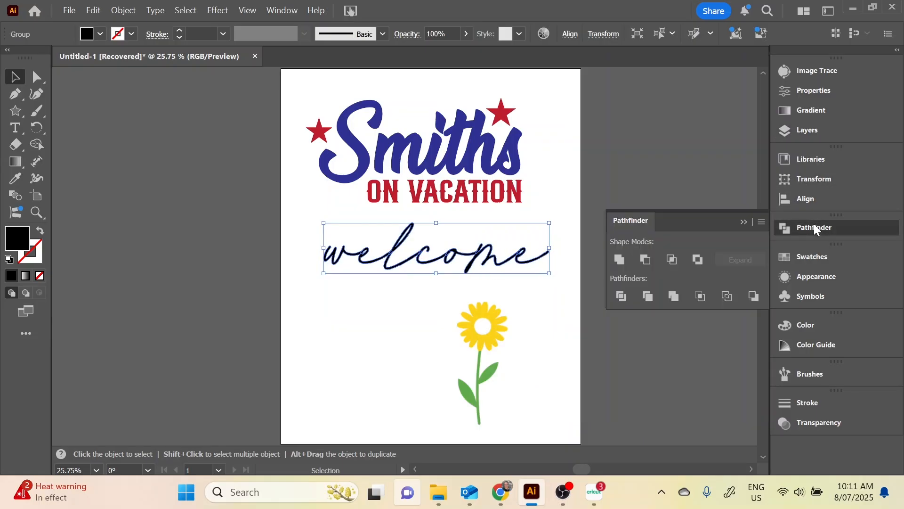
pyautogui.click(614, 262)
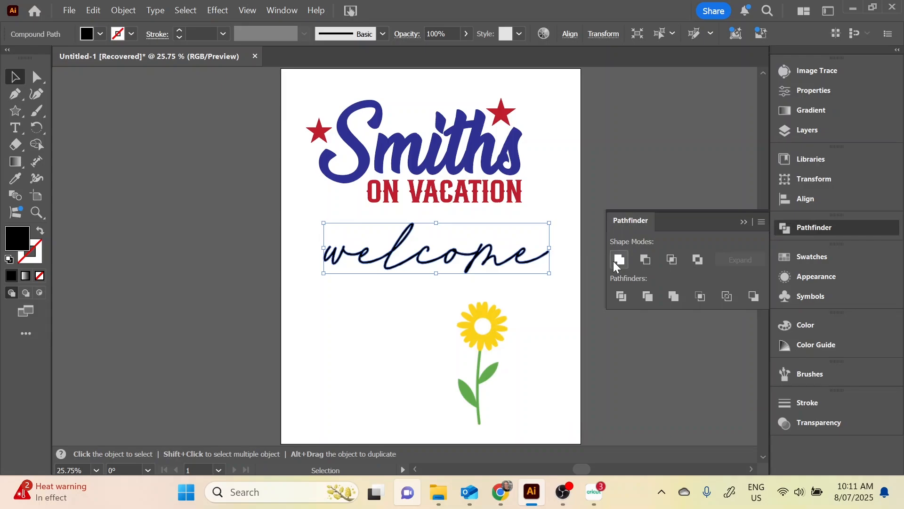
pyautogui.click(834, 126)
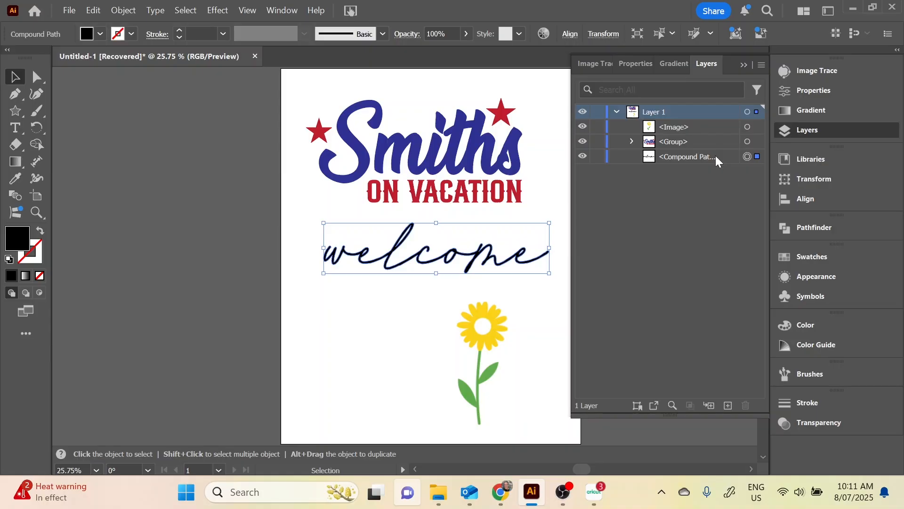
pyautogui.click(556, 202)
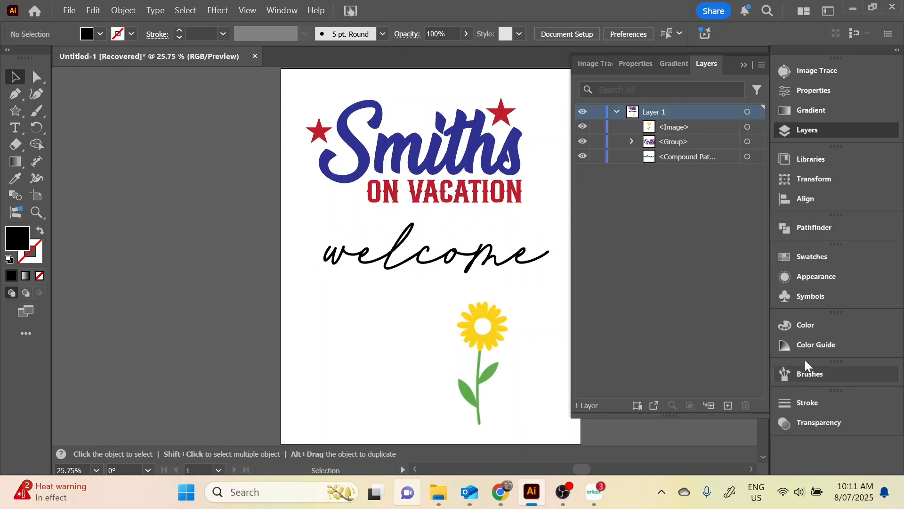
pyautogui.click(281, 10)
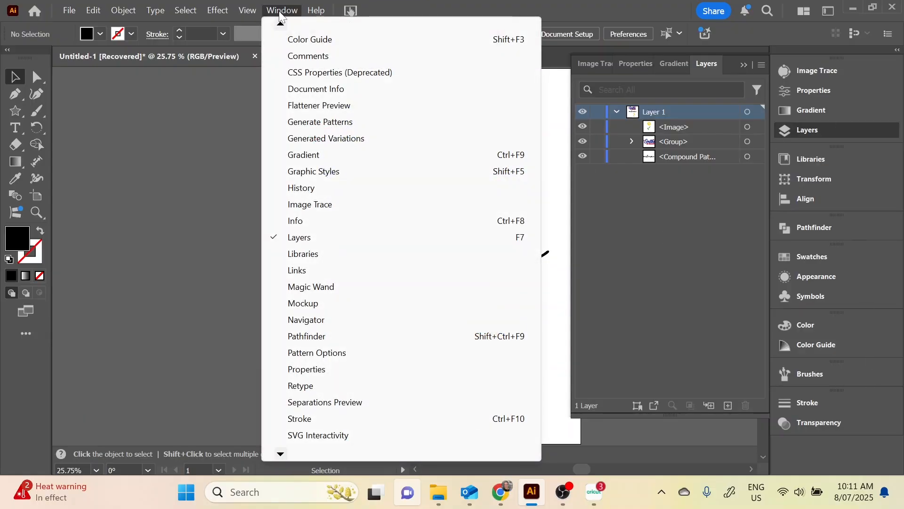
pyautogui.click(279, 11)
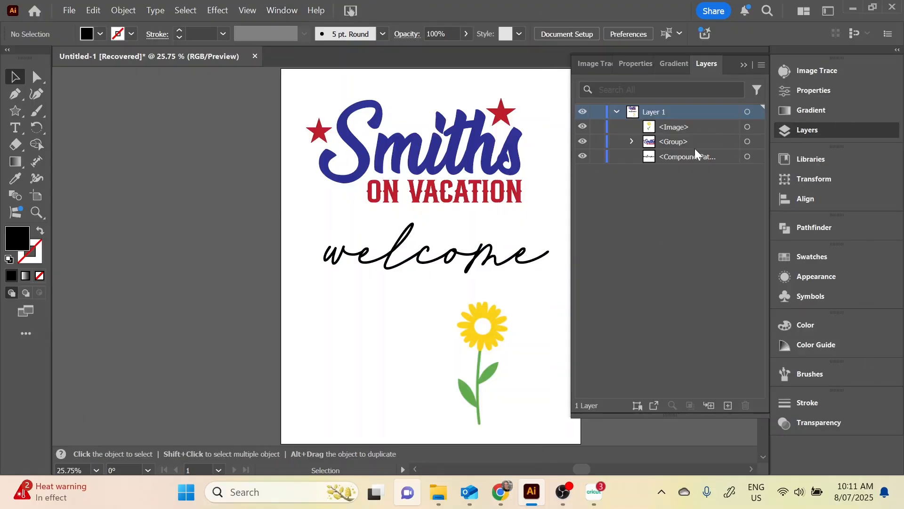
pyautogui.click(469, 262)
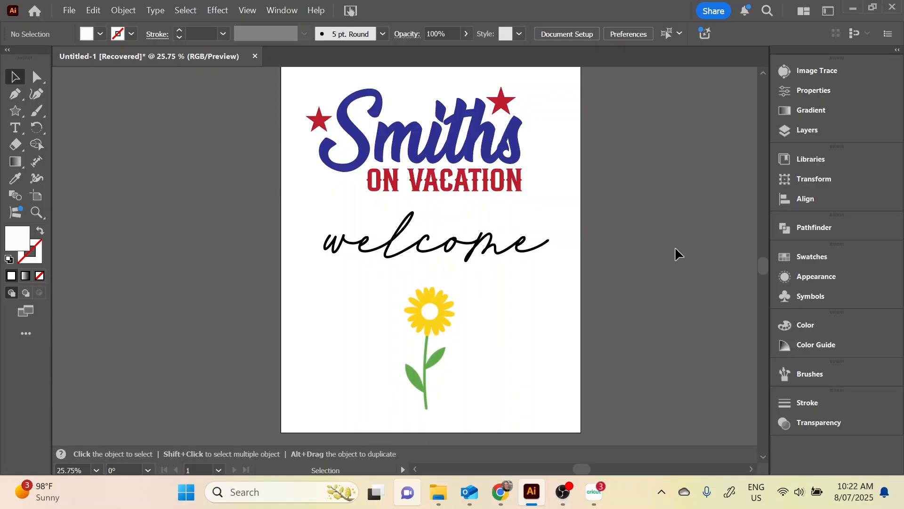
# Trace the embedded flower image with Image Trace using the 3 Colors preset
pyautogui.click(457, 323)
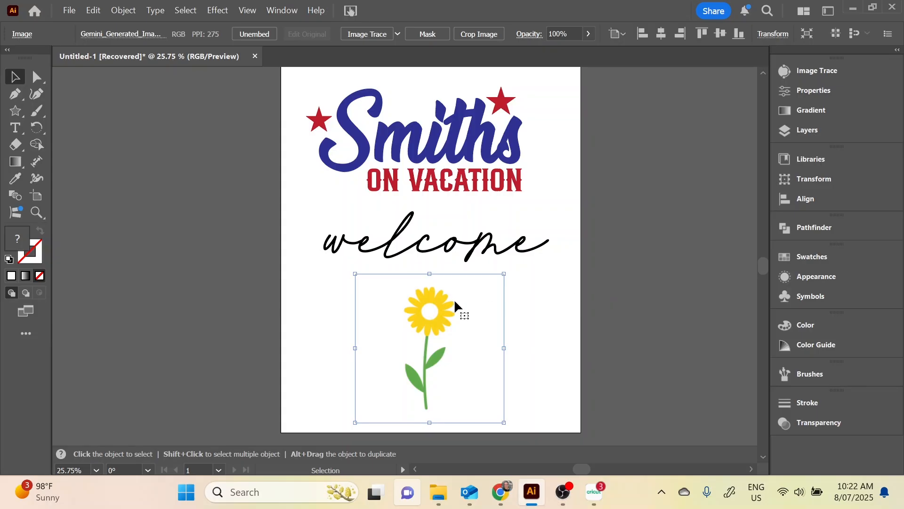
pyautogui.click(278, 10)
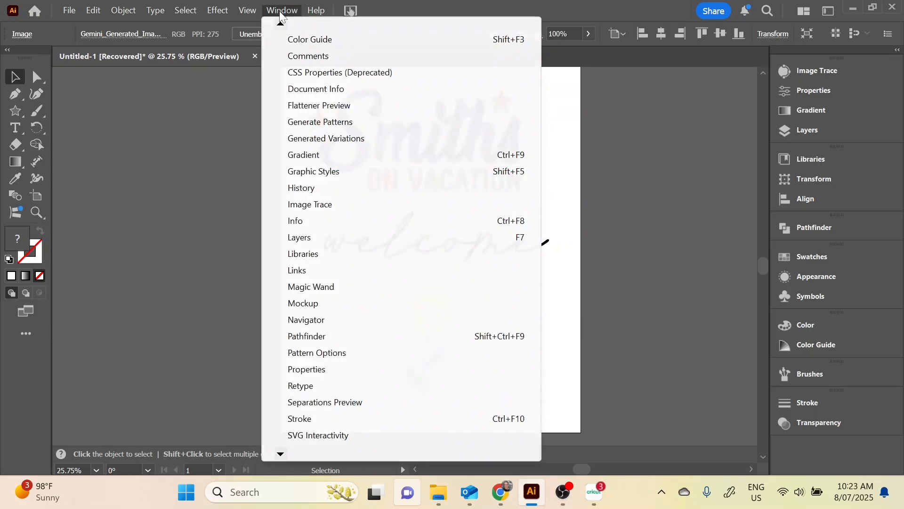
pyautogui.click(341, 205)
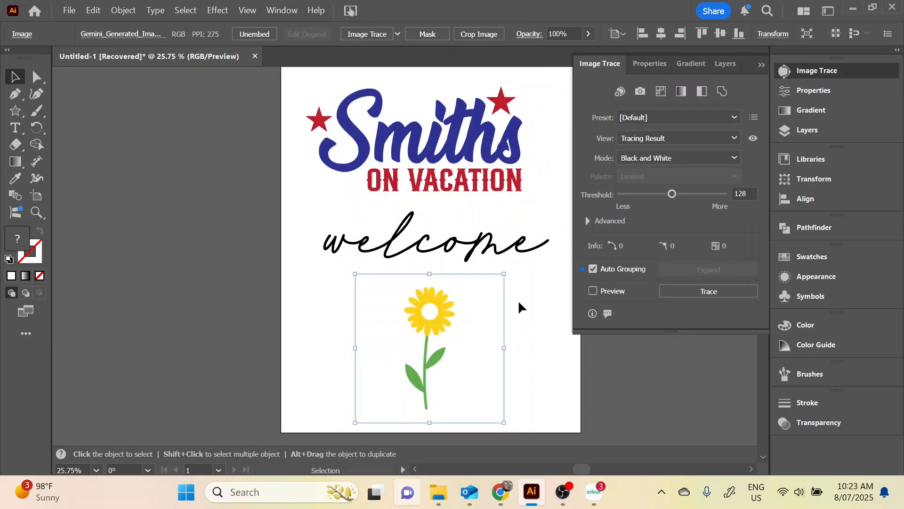
pyautogui.click(580, 367)
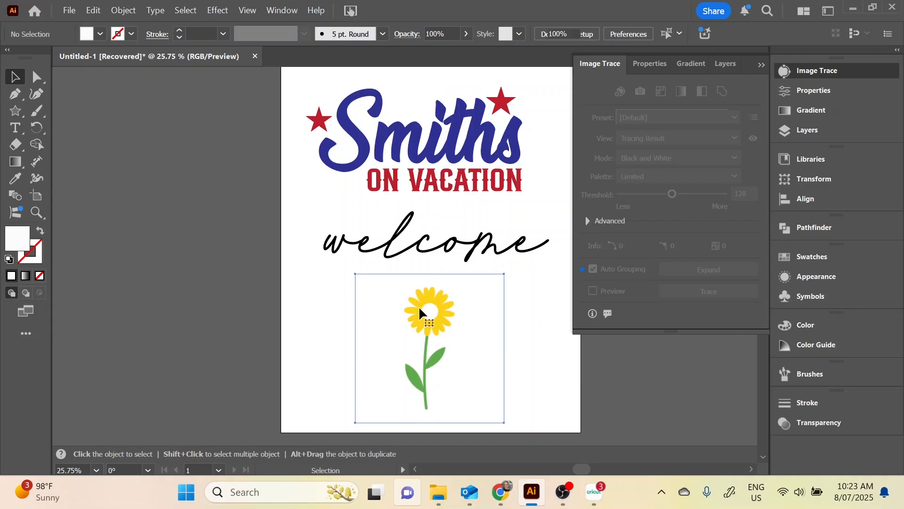
pyautogui.click(419, 309)
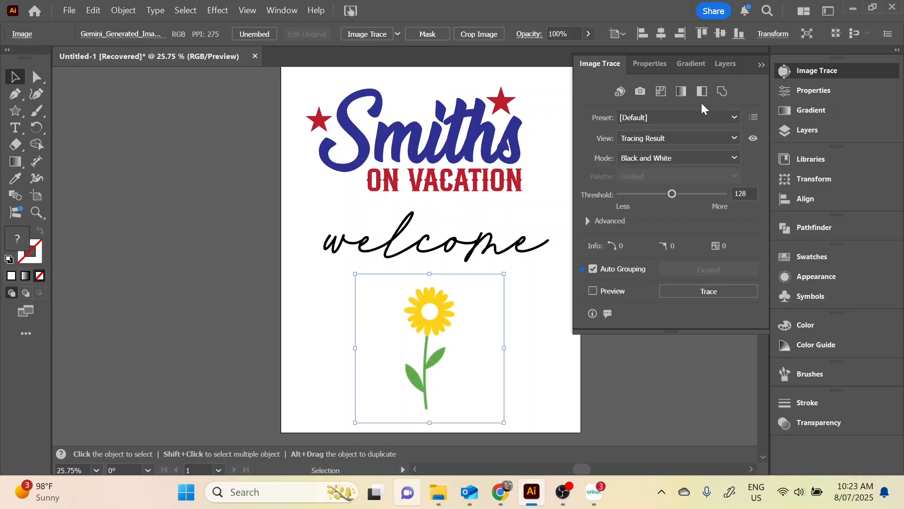
pyautogui.click(640, 117)
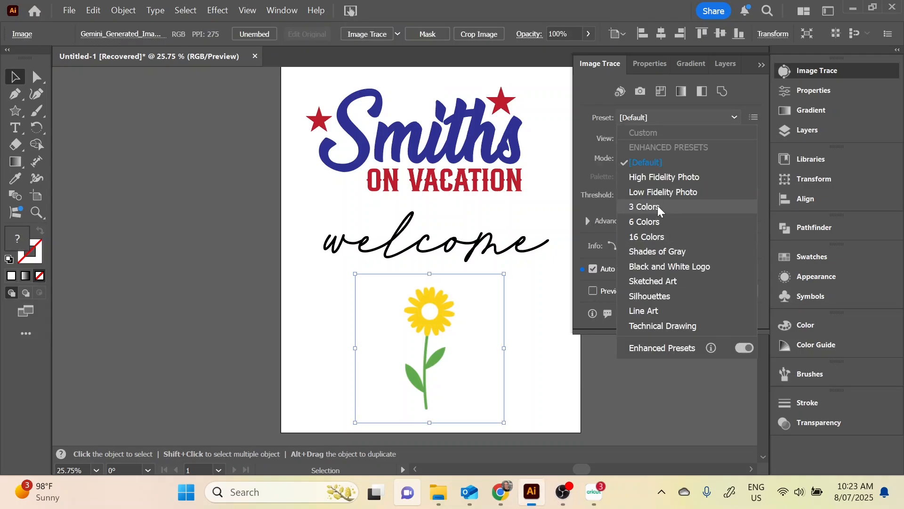
pyautogui.click(658, 206)
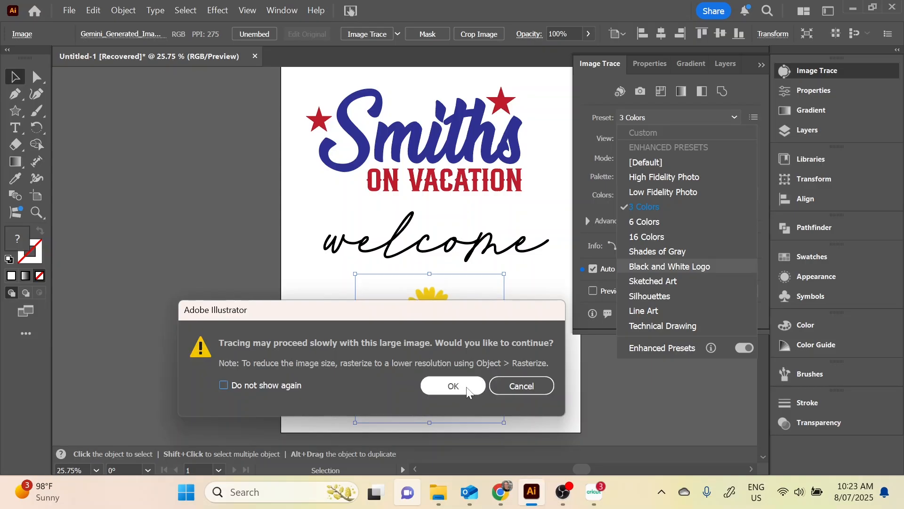
pyautogui.click(466, 386)
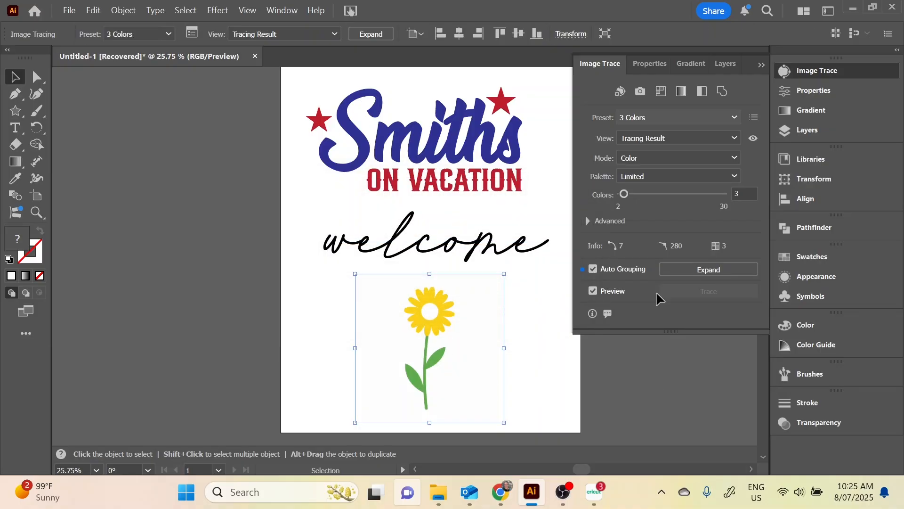
# Expand the traced flower into vector paths and ungroup its pieces
pyautogui.click(731, 269)
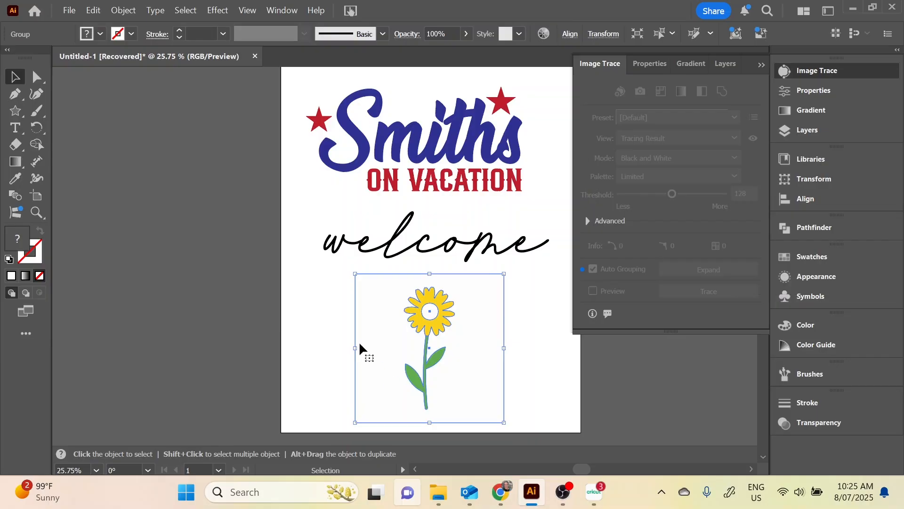
pyautogui.click(127, 11)
pyautogui.click(160, 75)
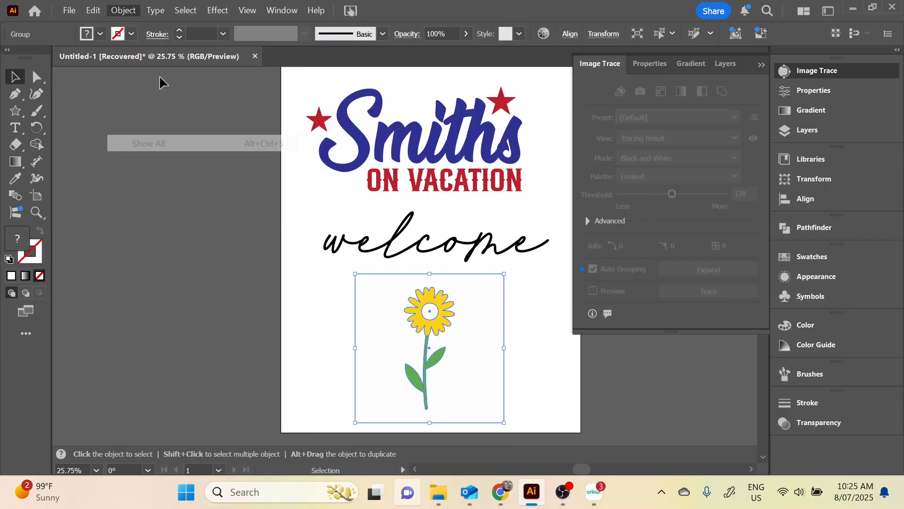
pyautogui.click(537, 297)
# Hide the lettering-and-stars group and the "welcome" compound path, leaving the flower's traced pieces showing
pyautogui.click(820, 130)
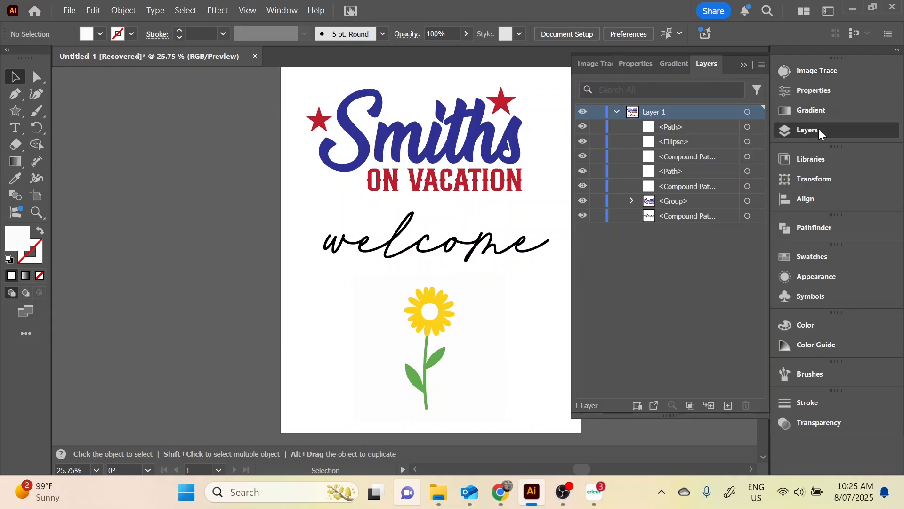
pyautogui.click(682, 128)
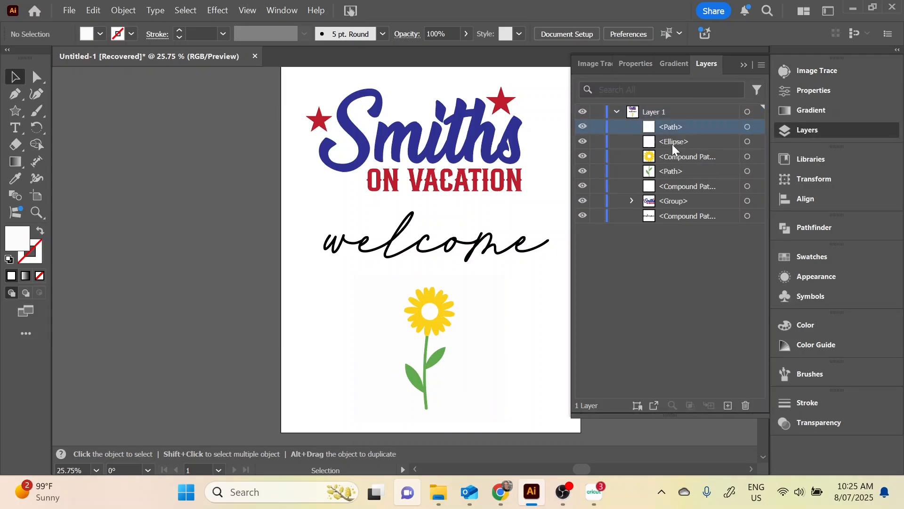
pyautogui.click(672, 144)
pyautogui.click(694, 158)
pyautogui.click(679, 172)
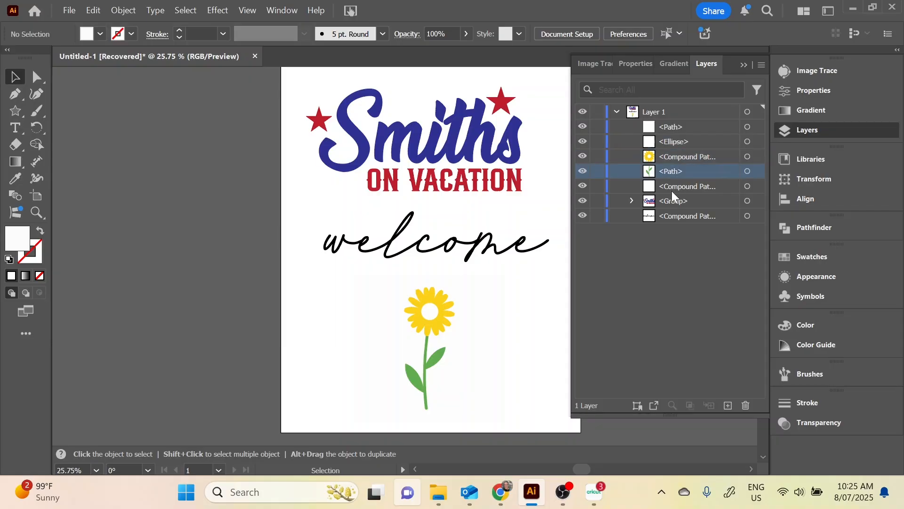
pyautogui.click(673, 188)
pyautogui.click(701, 156)
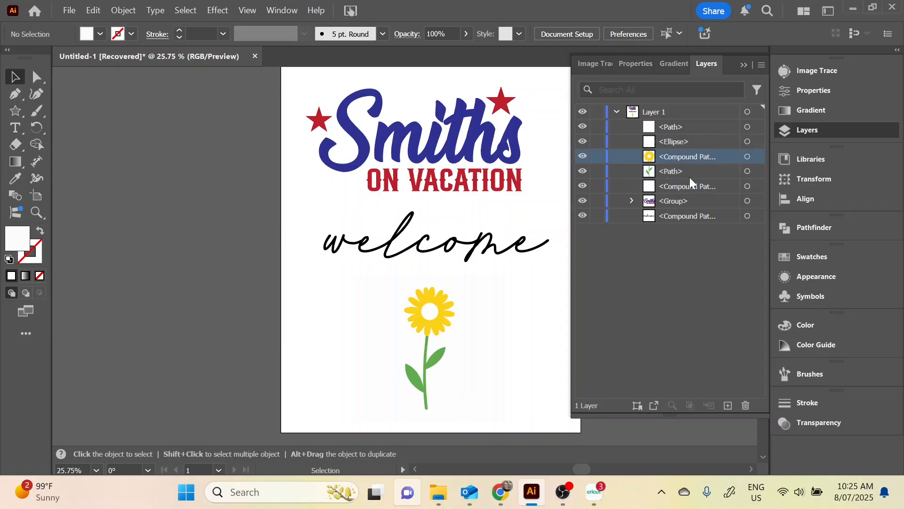
pyautogui.click(583, 201)
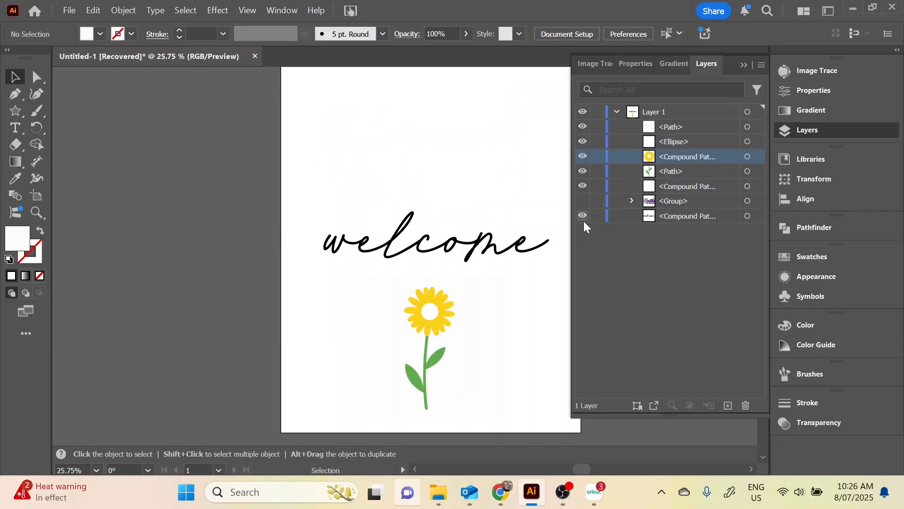
pyautogui.click(583, 216)
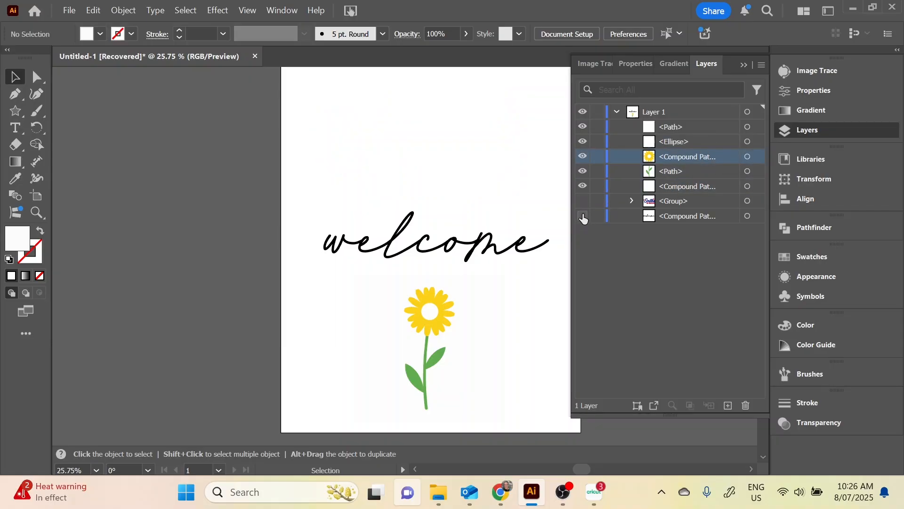
# Delete the off-white background compound path surrounding the traced flower
pyautogui.click(460, 297)
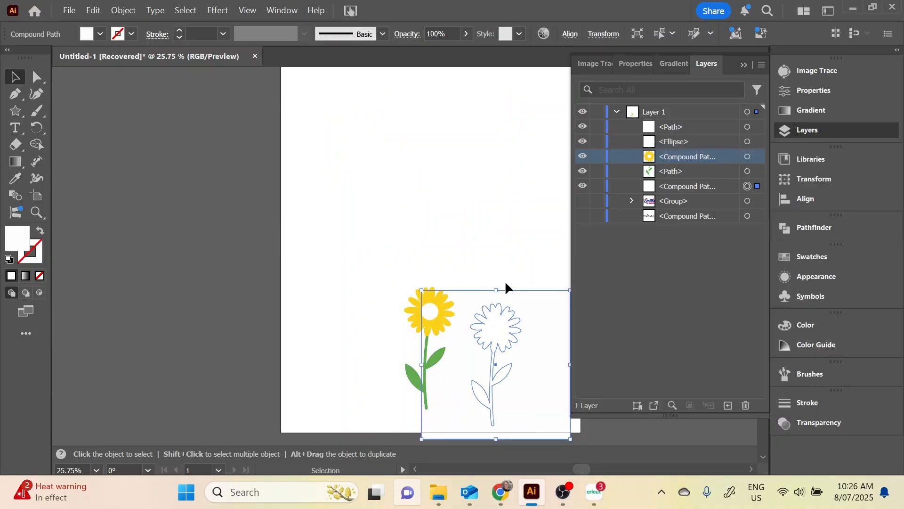
pyautogui.press('a')
pyautogui.click(472, 208)
pyautogui.click(470, 300)
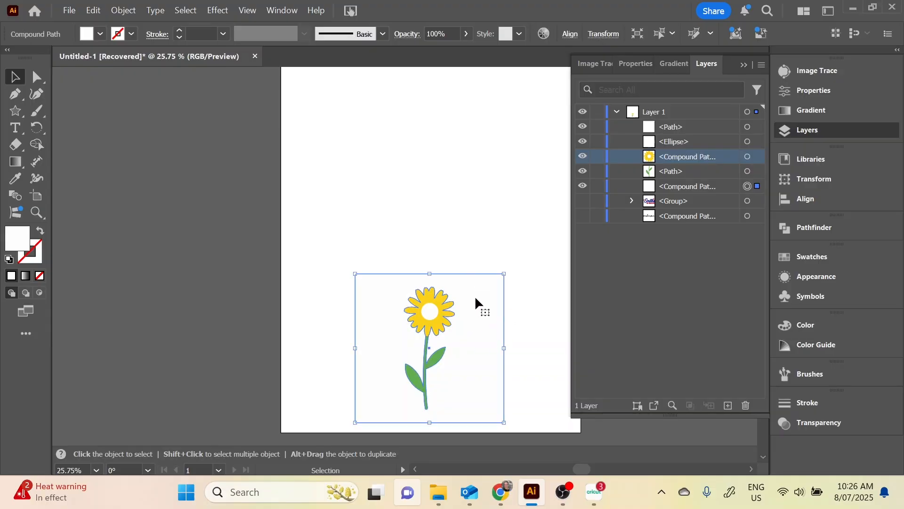
pyautogui.press('Delete')
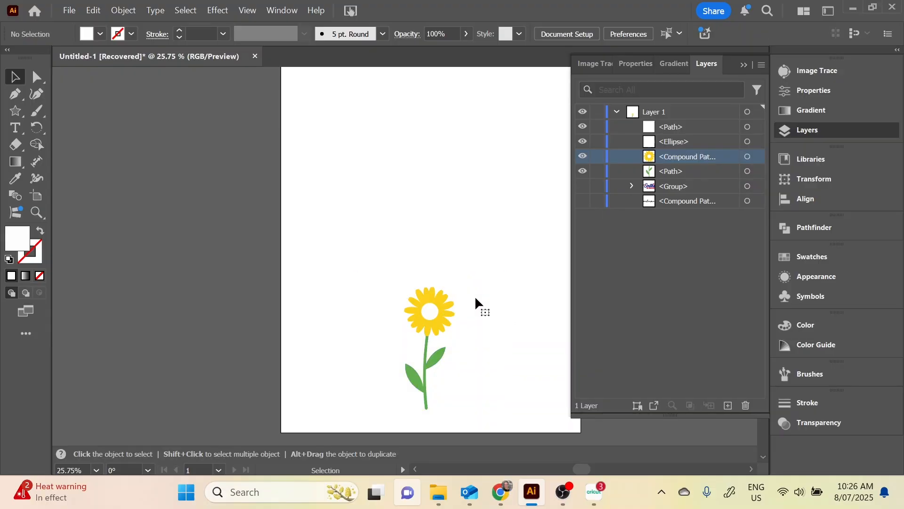
pyautogui.click(432, 311)
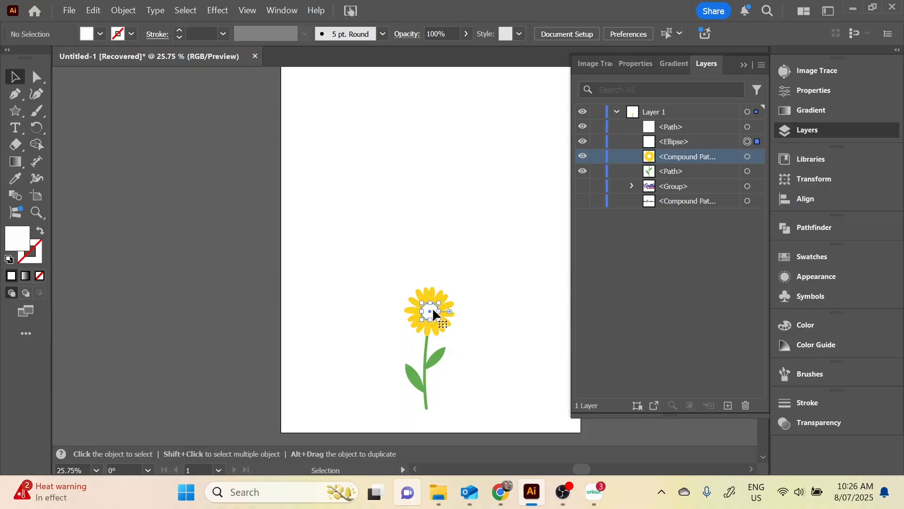
pyautogui.click(486, 277)
pyautogui.moveTo(430, 308)
pyautogui.mouseDown()
pyautogui.moveTo(470, 307)
pyautogui.moveTo(433, 309)
pyautogui.mouseUp()
pyautogui.click(476, 284)
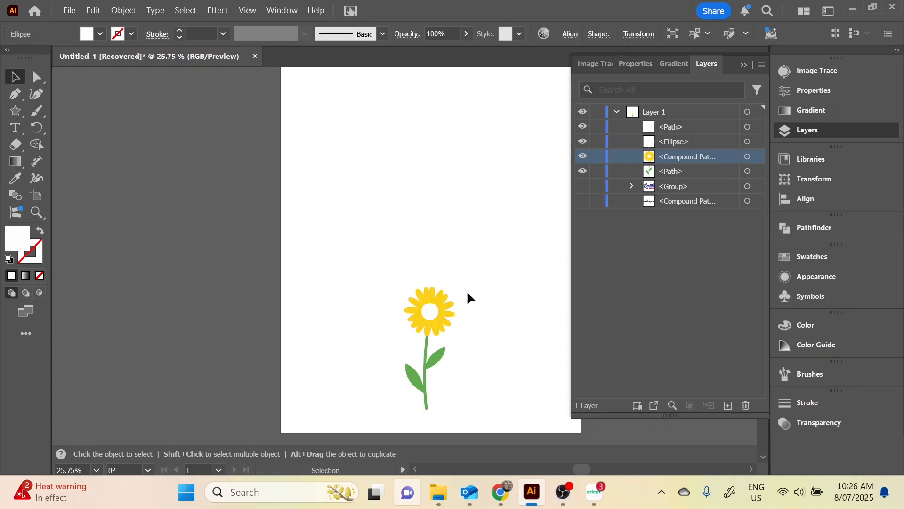
pyautogui.click(429, 308)
pyautogui.click(465, 259)
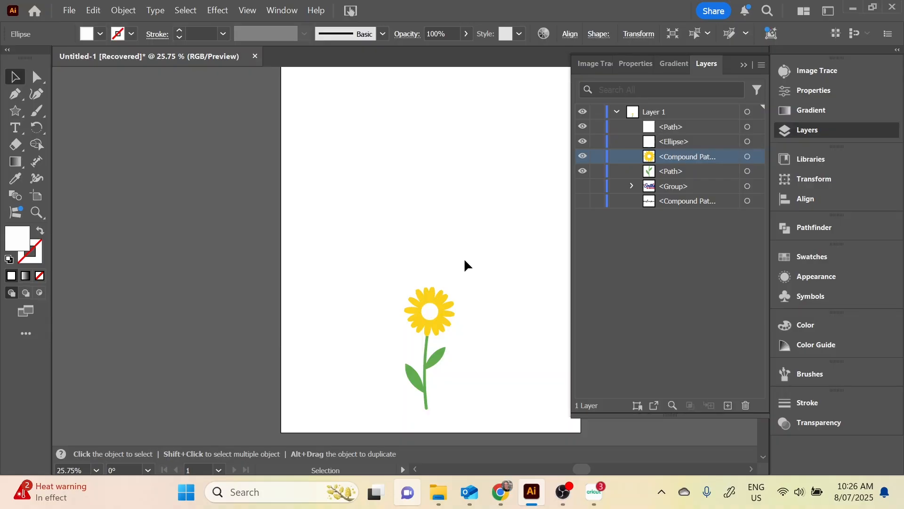
# Copy the white circle at the flower's centre and paste the copy directly behind the original
pyautogui.click(430, 312)
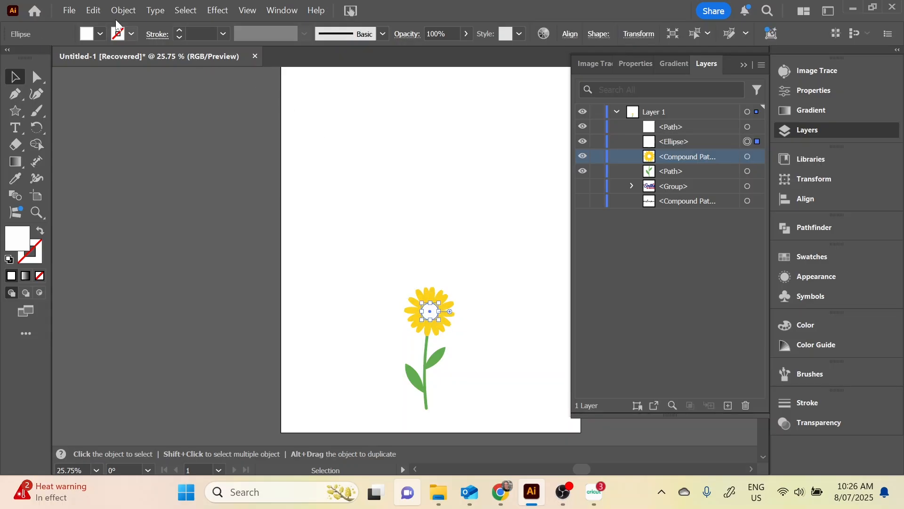
pyautogui.click(93, 10)
pyautogui.click(116, 94)
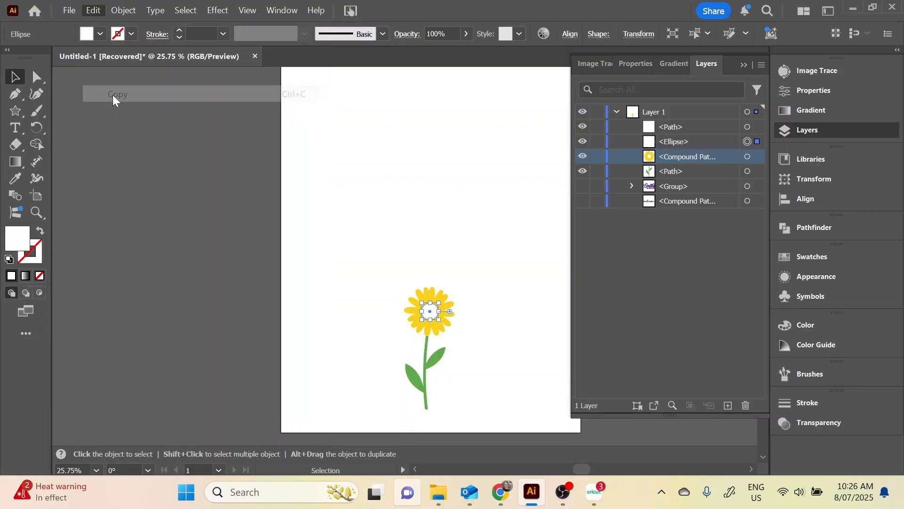
pyautogui.click(93, 11)
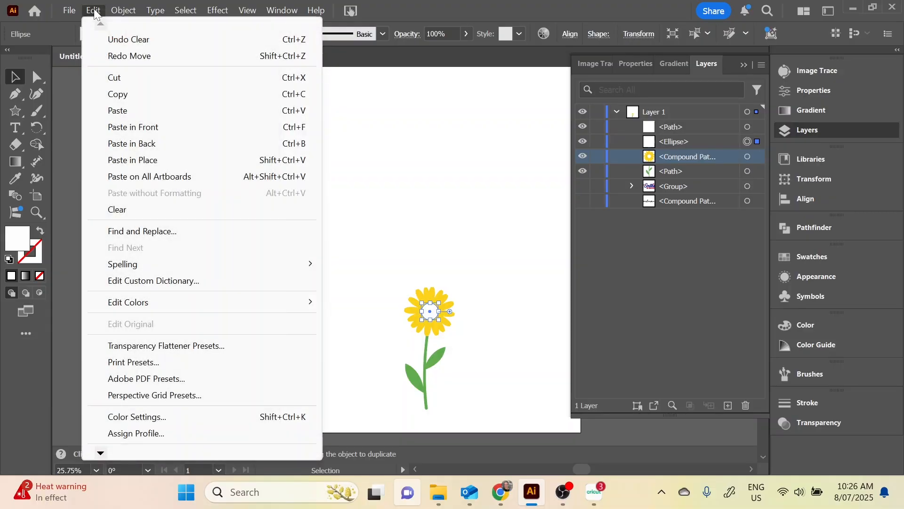
pyautogui.click(150, 144)
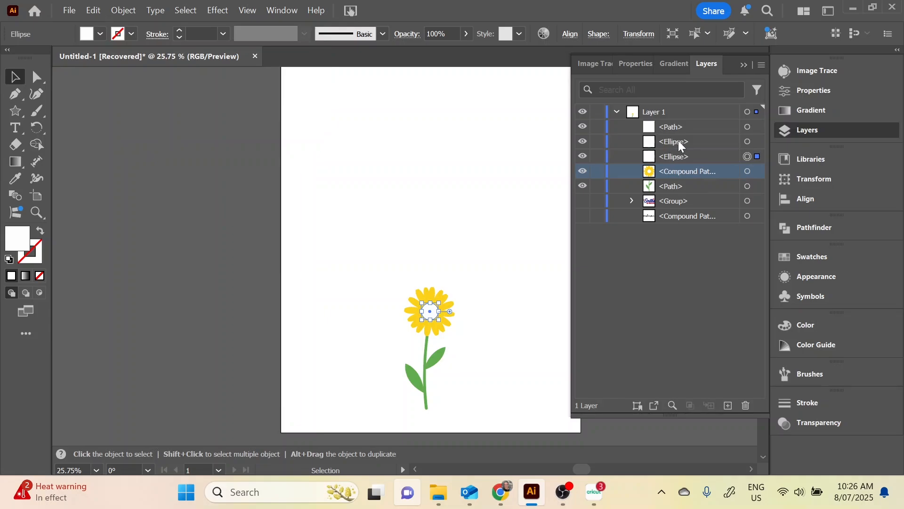
# Unite the rear centre circle with the yellow petals into one solid shape using Pathfinder
pyautogui.click(675, 156)
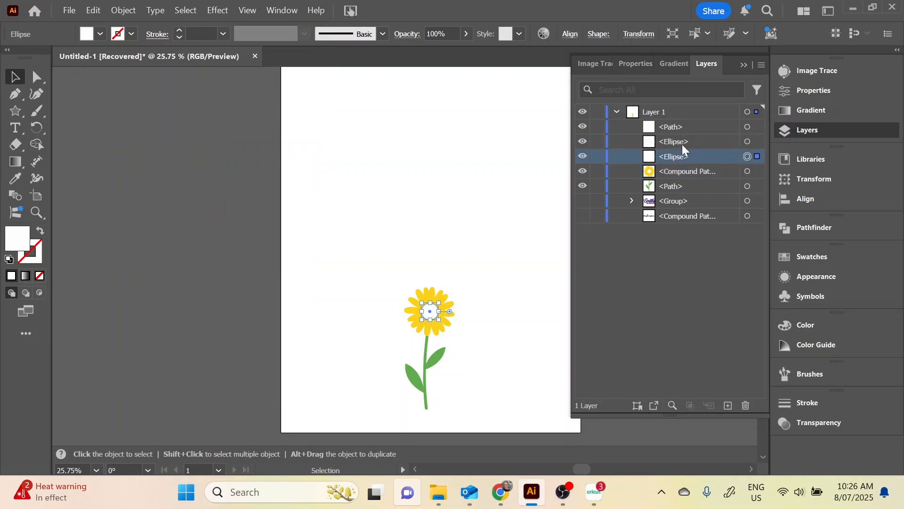
pyautogui.click(757, 172)
pyautogui.click(835, 228)
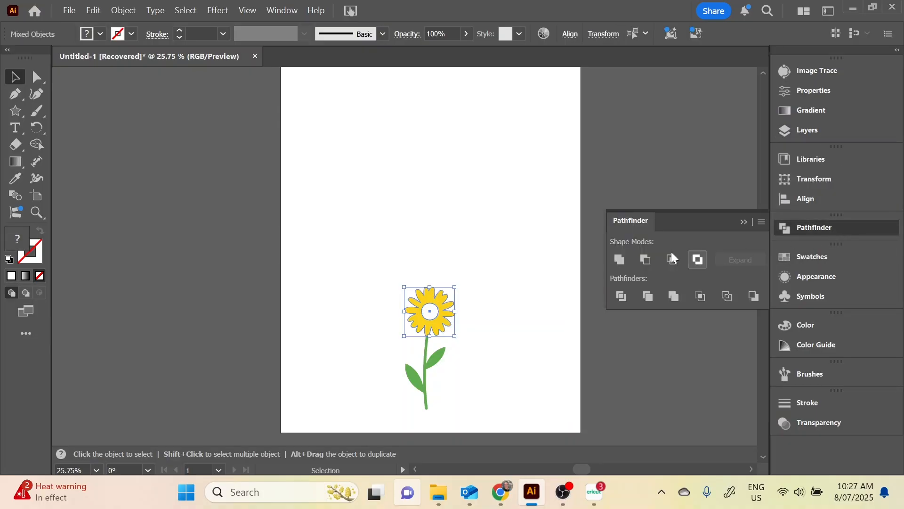
pyautogui.click(618, 259)
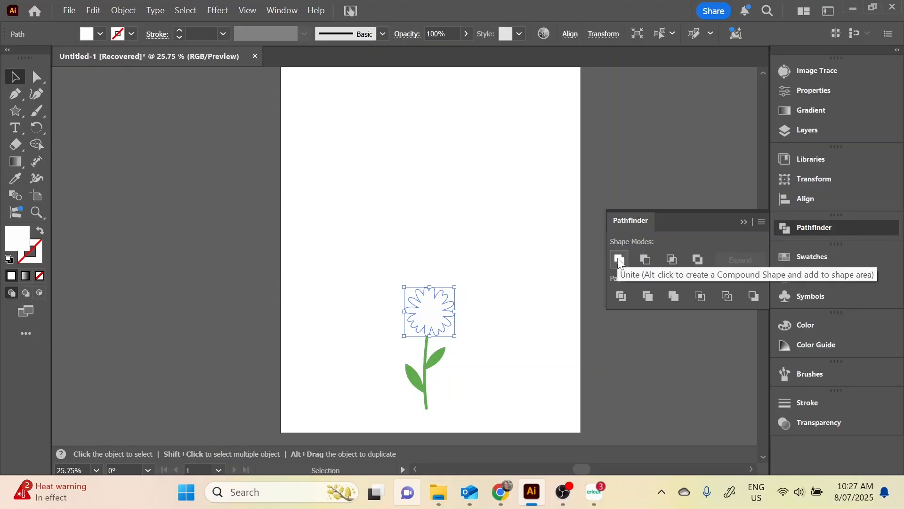
# Recolour the united petal shape with a golden-yellow fill, hex ffce00
pyautogui.click(815, 73)
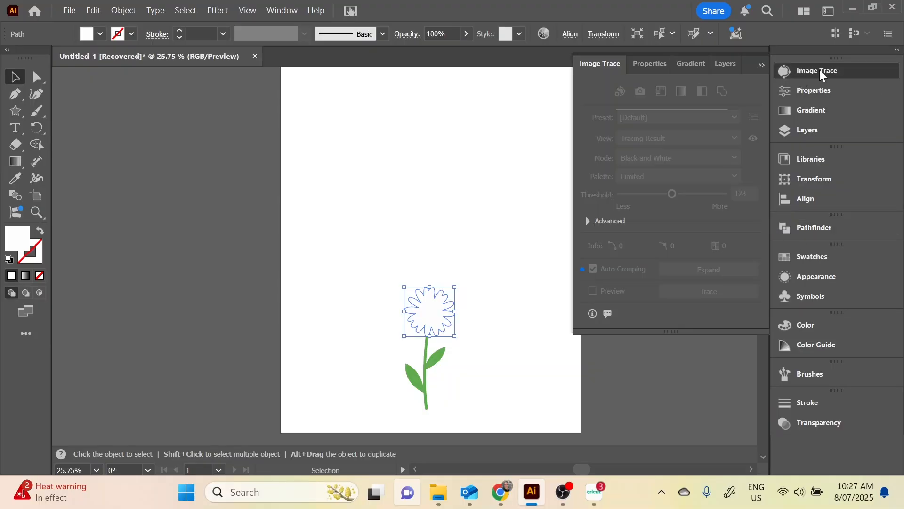
pyautogui.click(815, 89)
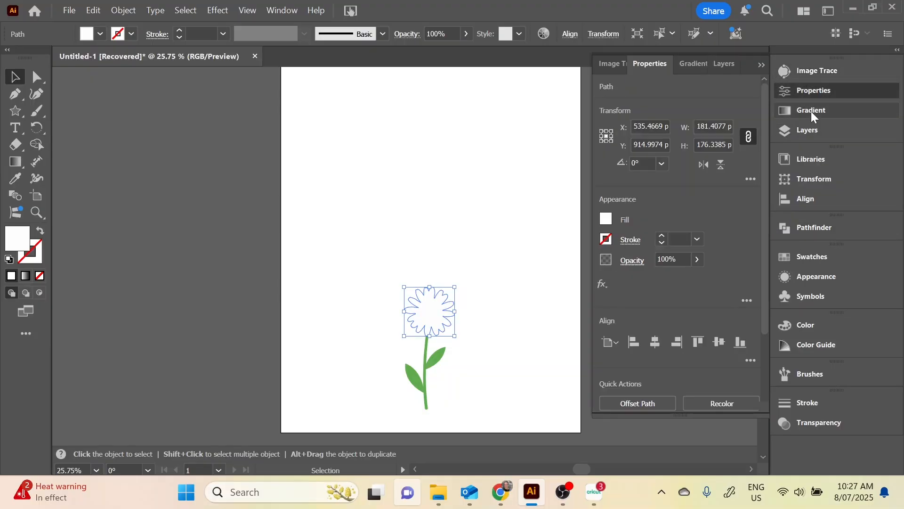
pyautogui.click(810, 130)
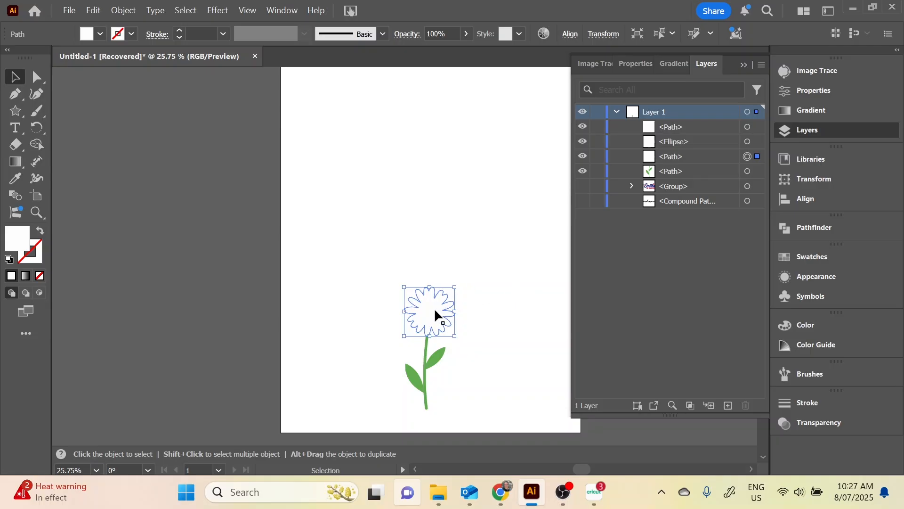
pyautogui.doubleClick(18, 243)
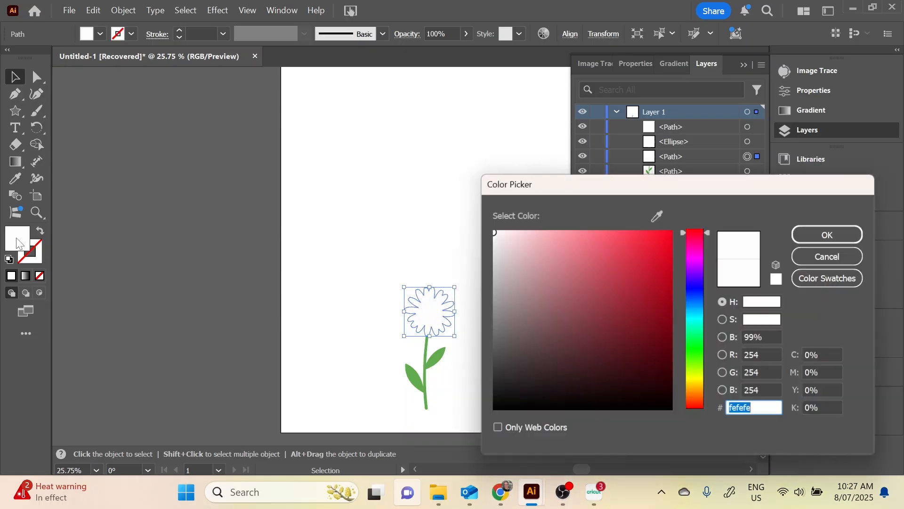
pyautogui.click(697, 385)
pyautogui.moveTo(649, 260)
pyautogui.mouseDown()
pyautogui.moveTo(640, 253)
pyautogui.moveTo(680, 225)
pyautogui.mouseUp()
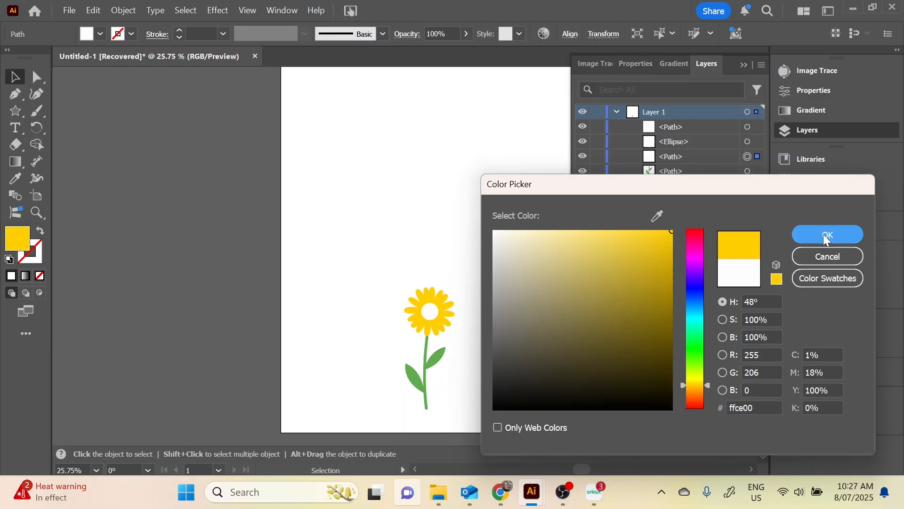
pyautogui.press('Return')
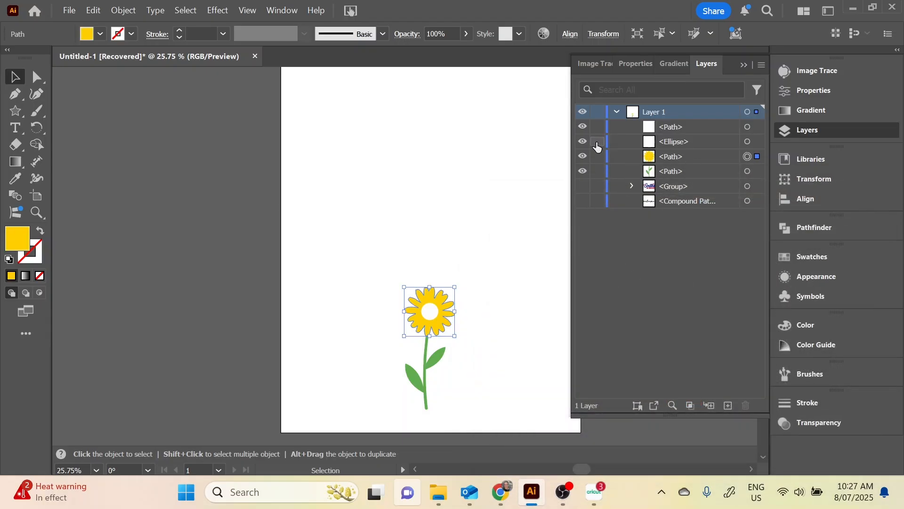
# Temporarily hide the white centre ellipse to check the petal shape behind it, and show the ellipse again
pyautogui.click(583, 143)
pyautogui.click(583, 142)
pyautogui.click(687, 140)
pyautogui.click(583, 143)
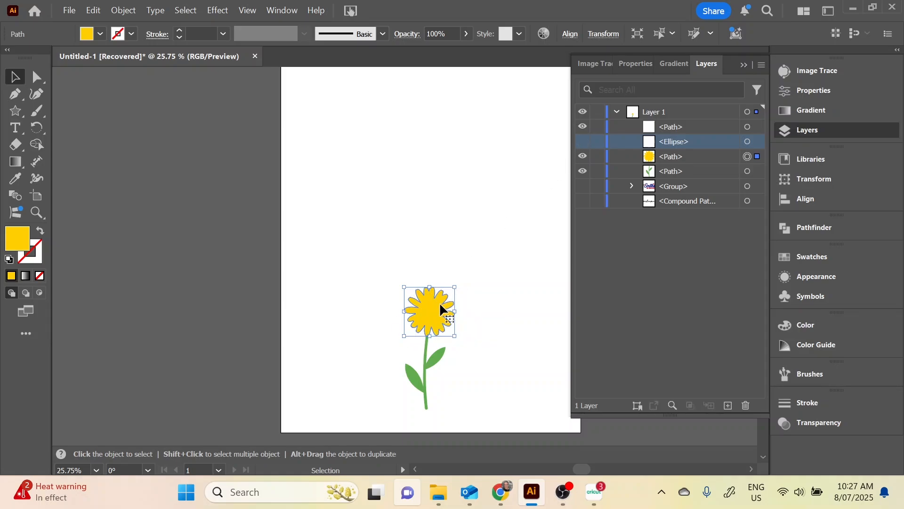
pyautogui.click(583, 143)
# Convert the yellow petal path into a compound path
pyautogui.click(680, 155)
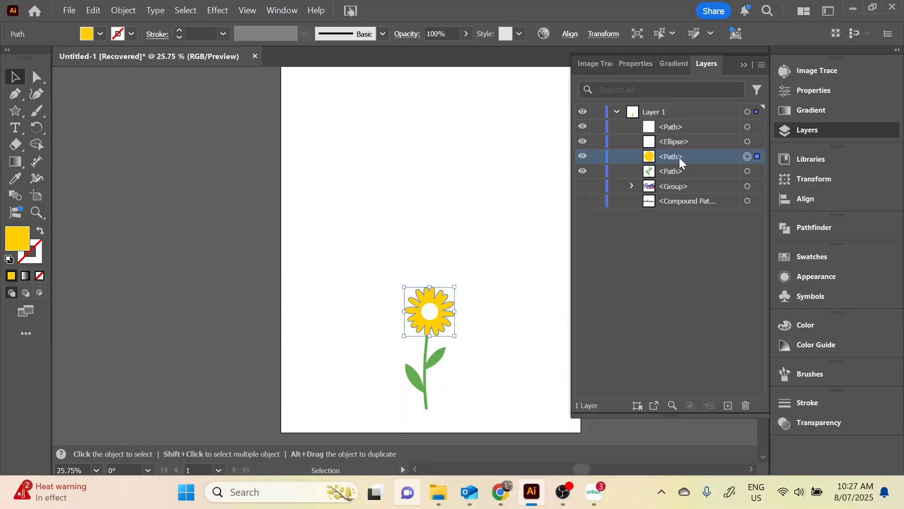
pyautogui.click(118, 15)
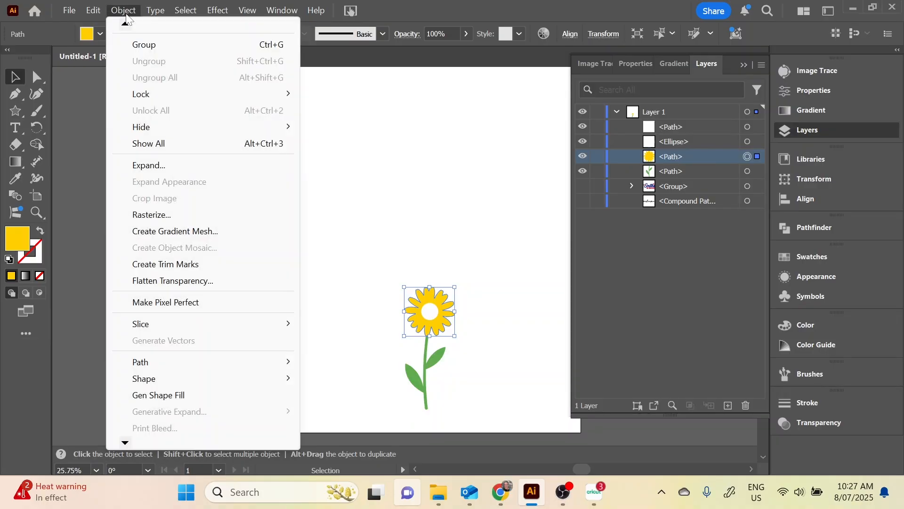
pyautogui.moveTo(157, 445)
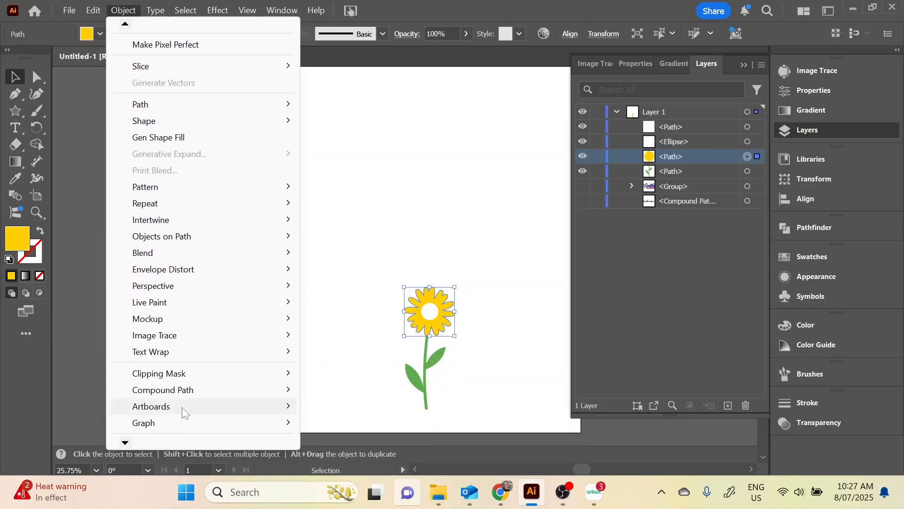
pyautogui.moveTo(191, 388)
pyautogui.click(350, 391)
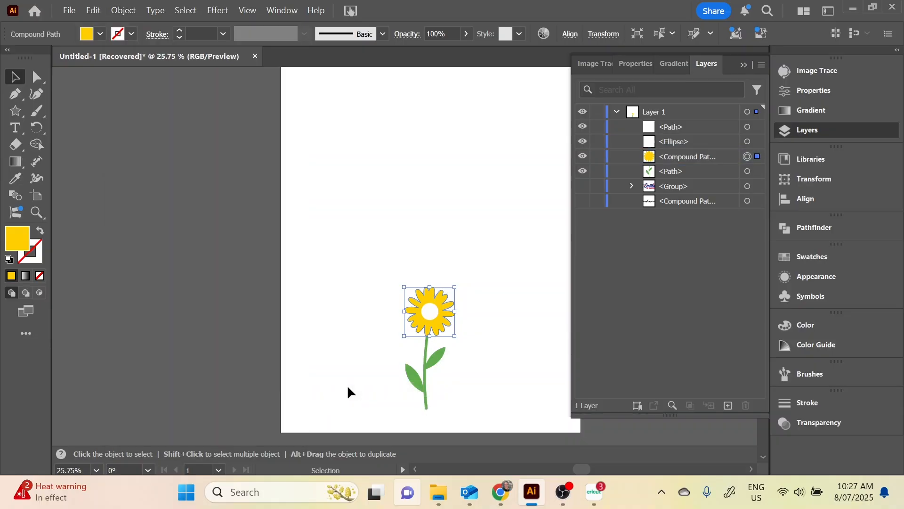
pyautogui.click(679, 155)
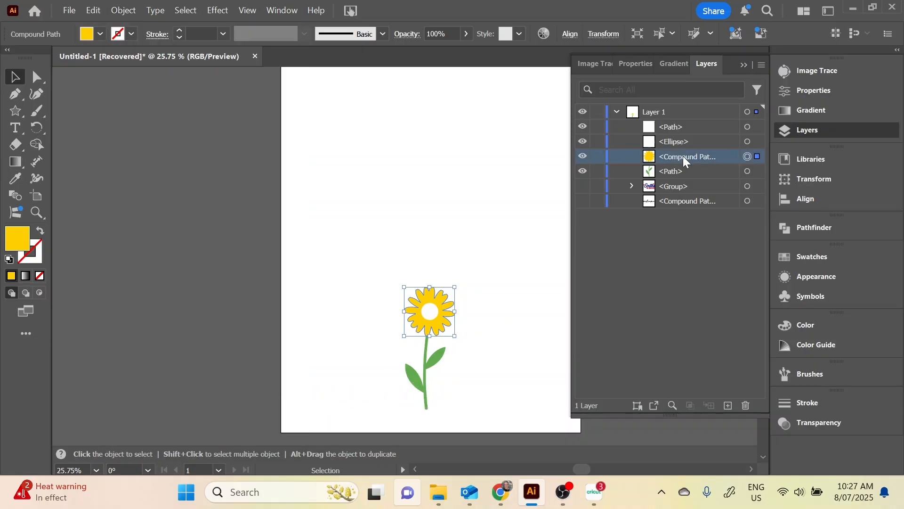
# Make the white centre ellipse and the green stem with leaves each into a compound path
pyautogui.click(427, 315)
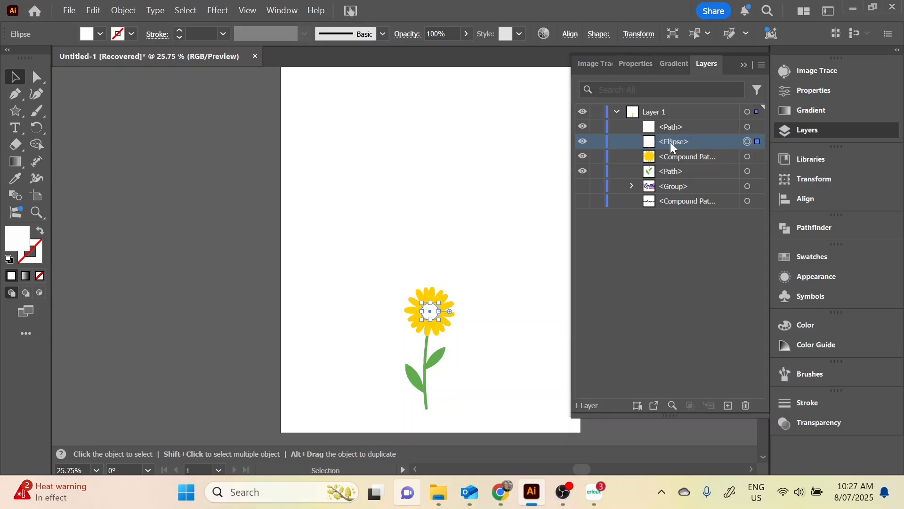
pyautogui.hotkey('ctrl', '8')
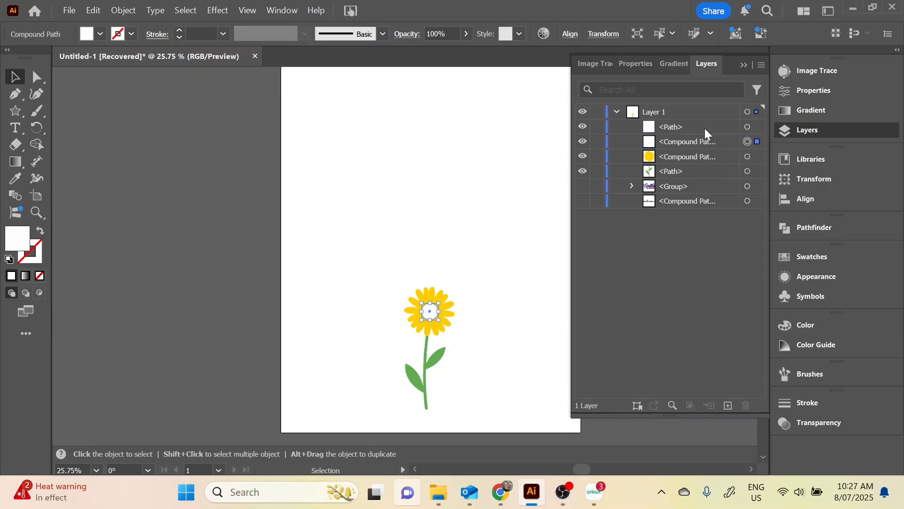
pyautogui.click(433, 360)
pyautogui.hotkey('ctrl', '8')
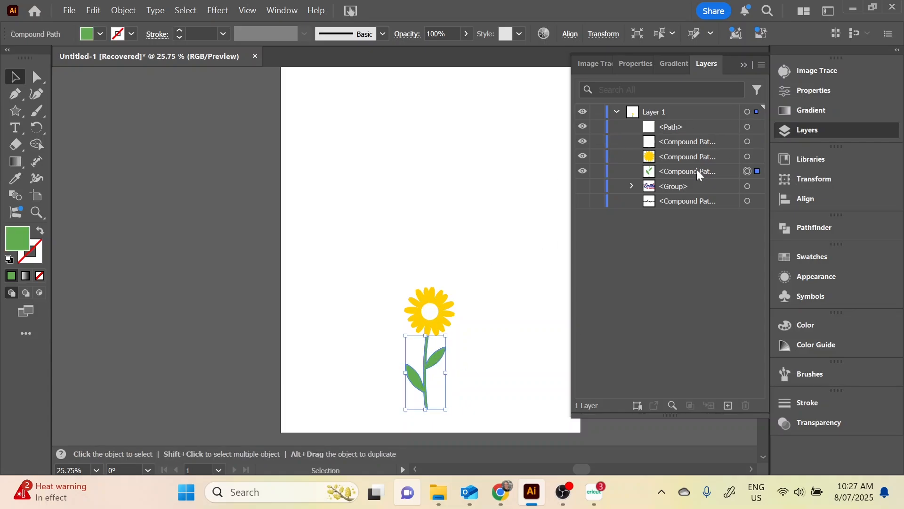
# Delete the stray white path where the petals meet the stem, and group the flower's three compound paths
pyautogui.click(748, 128)
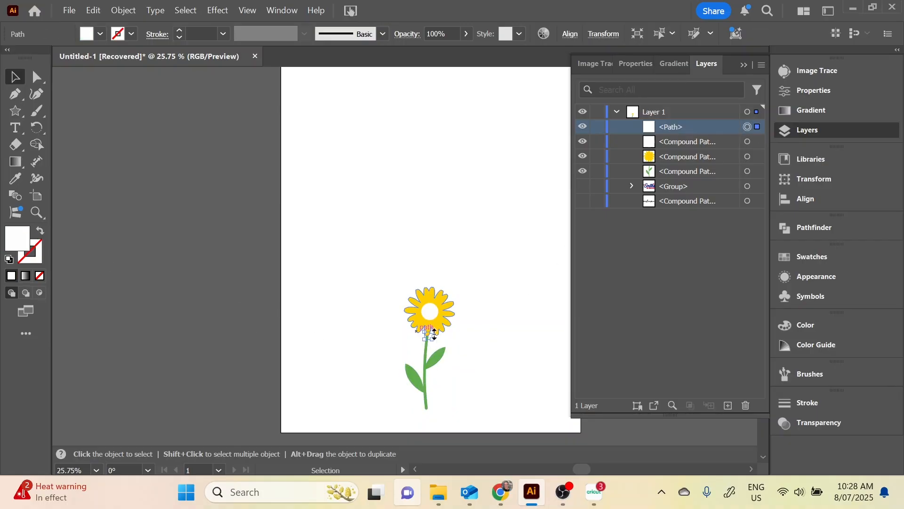
pyautogui.press('Delete')
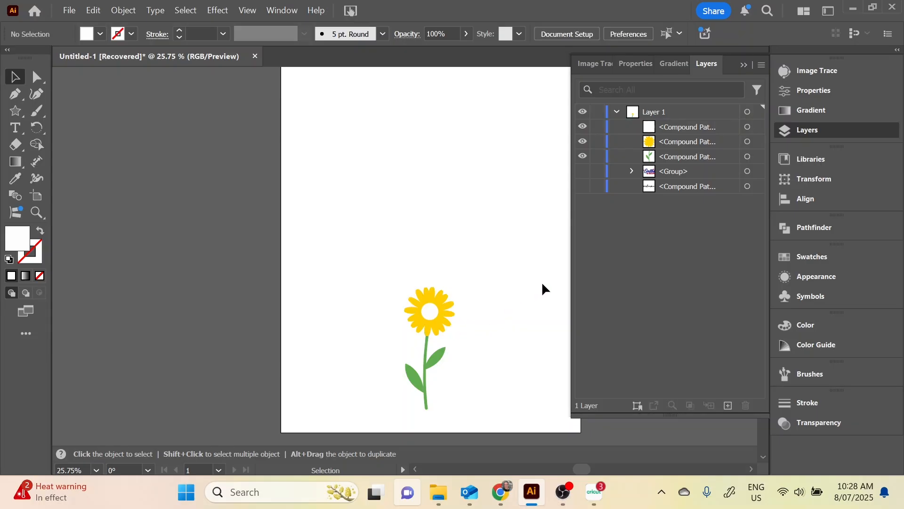
pyautogui.moveTo(488, 277); pyautogui.dragTo(365, 430)
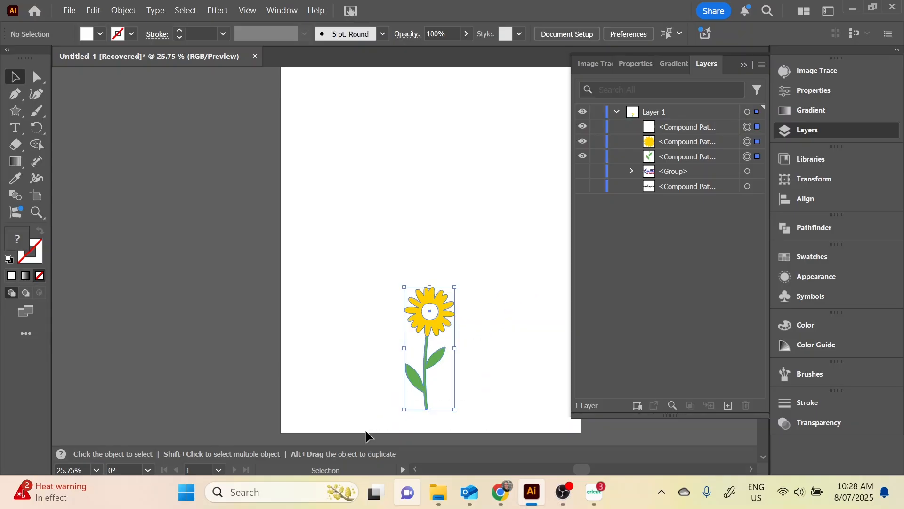
pyautogui.click(123, 10)
pyautogui.moveTo(135, 25)
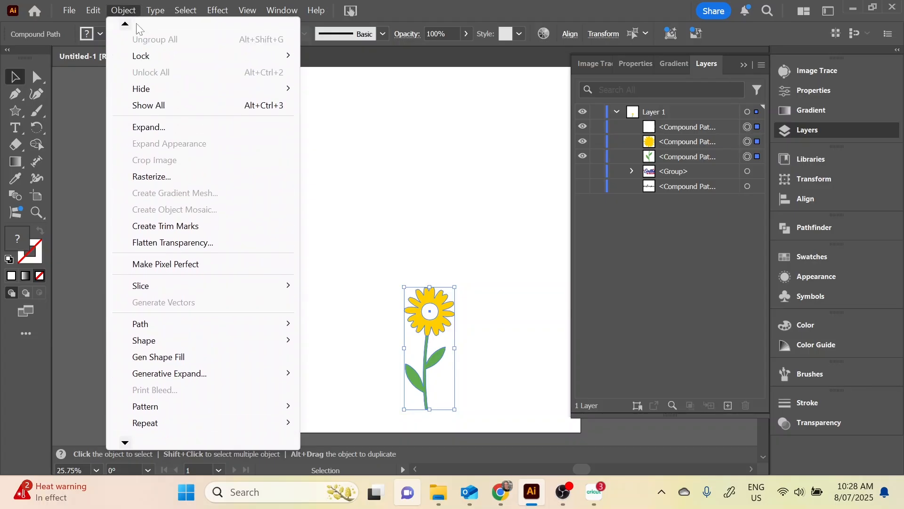
pyautogui.click(143, 45)
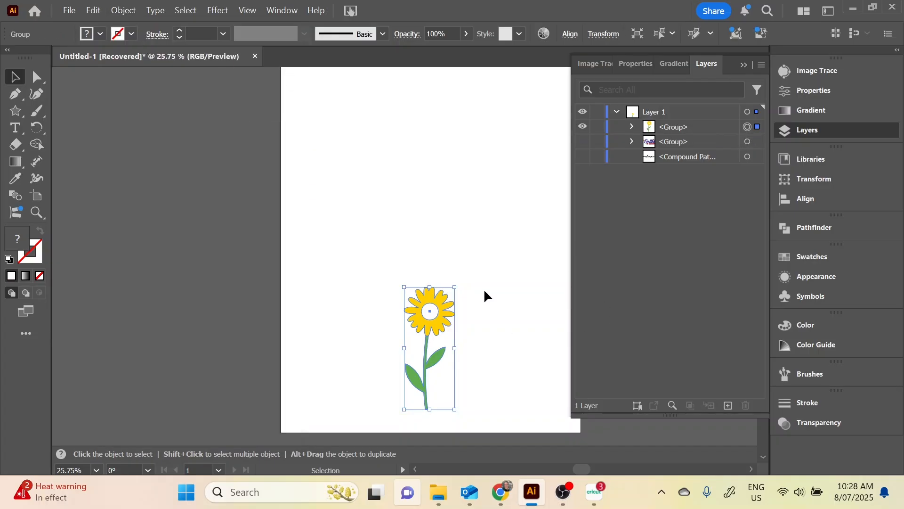
pyautogui.click(501, 304)
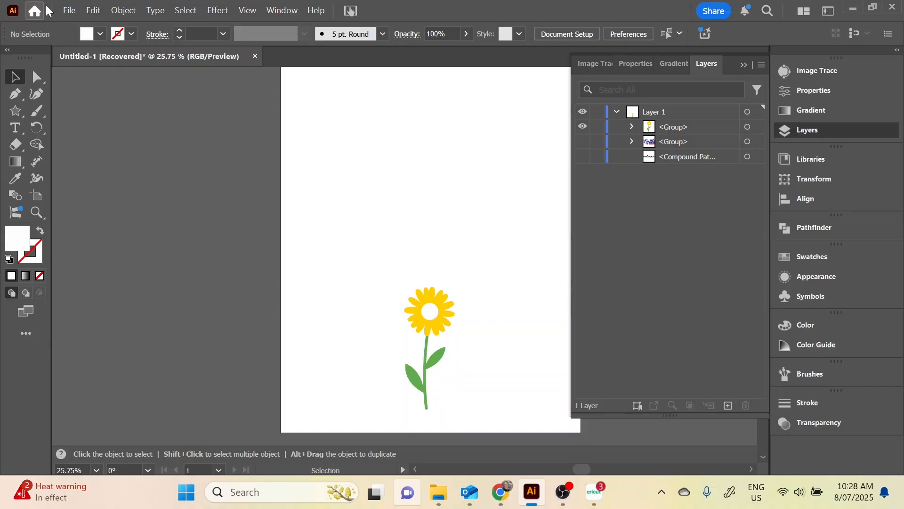
# Export the flower as an SVG file named "Daisy 1" in Downloads, keeping the default SVG options
pyautogui.click(70, 11)
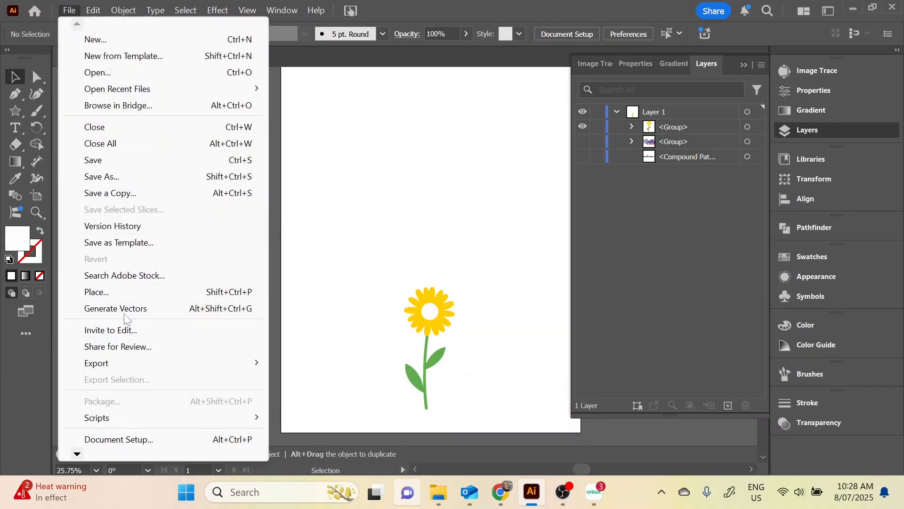
pyautogui.moveTo(113, 363)
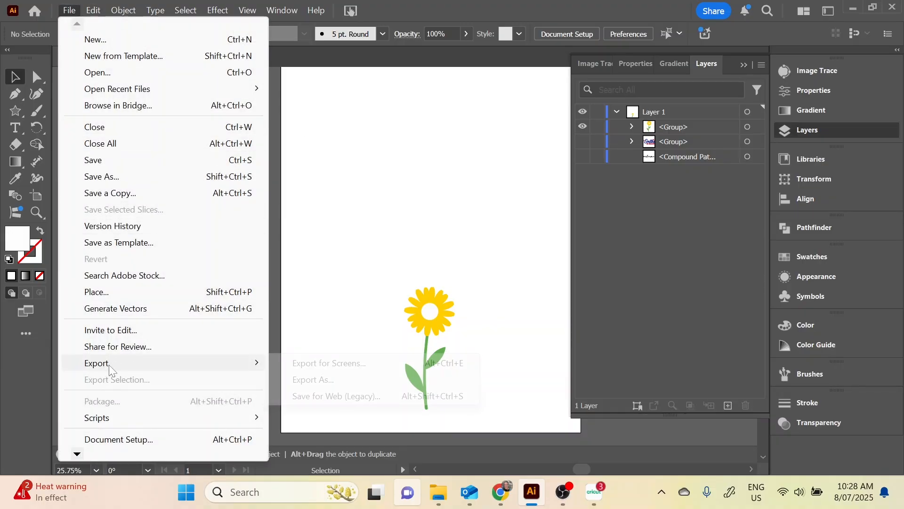
pyautogui.click(375, 376)
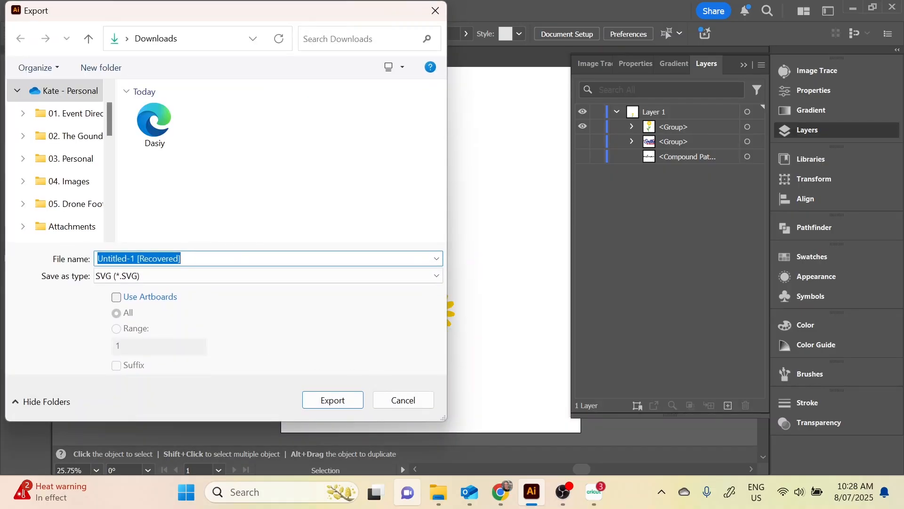
pyautogui.write('Daisy 1')
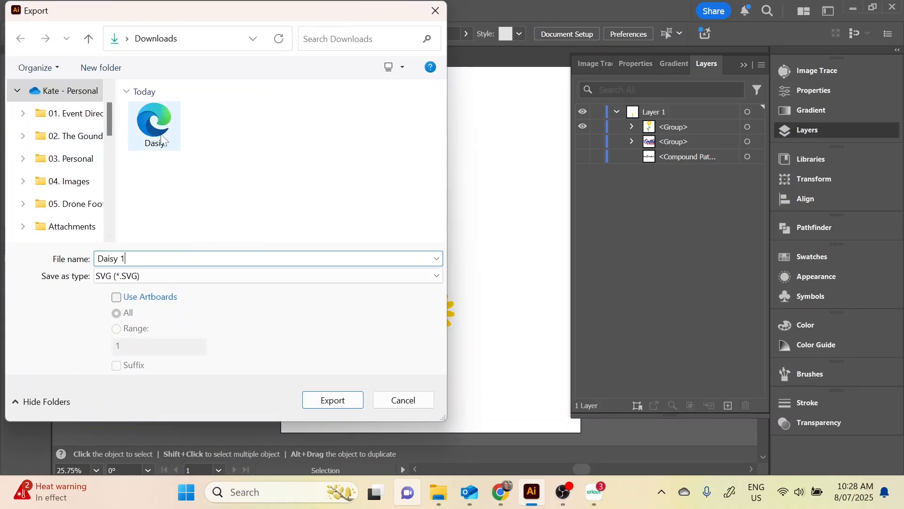
pyautogui.click(330, 401)
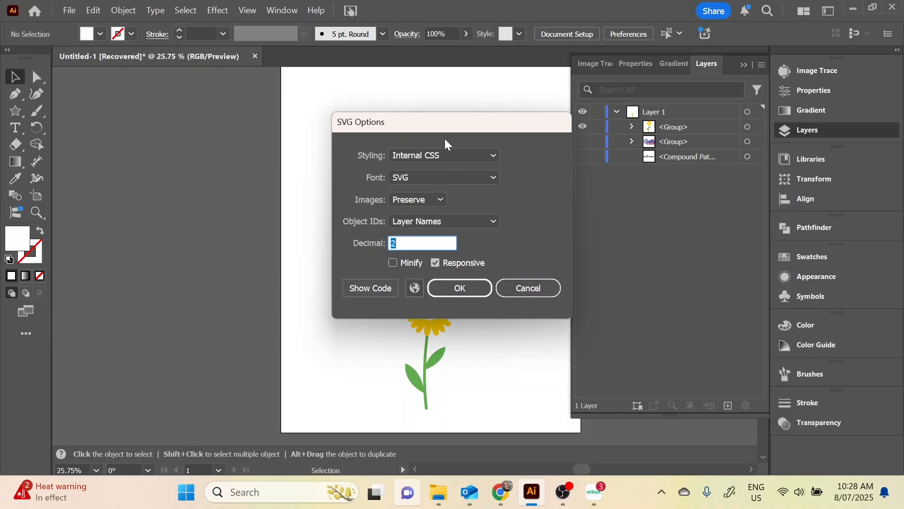
pyautogui.moveTo(435, 126); pyautogui.dragTo(423, 124)
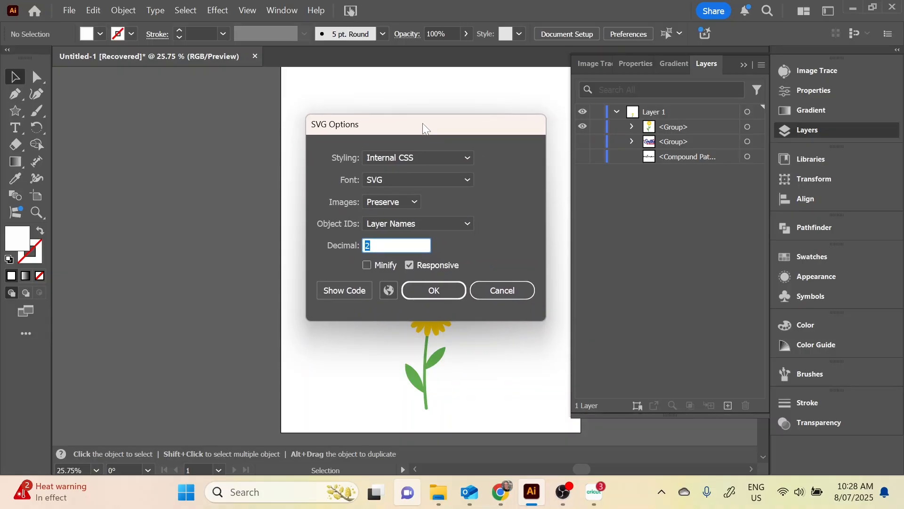
pyautogui.click(460, 294)
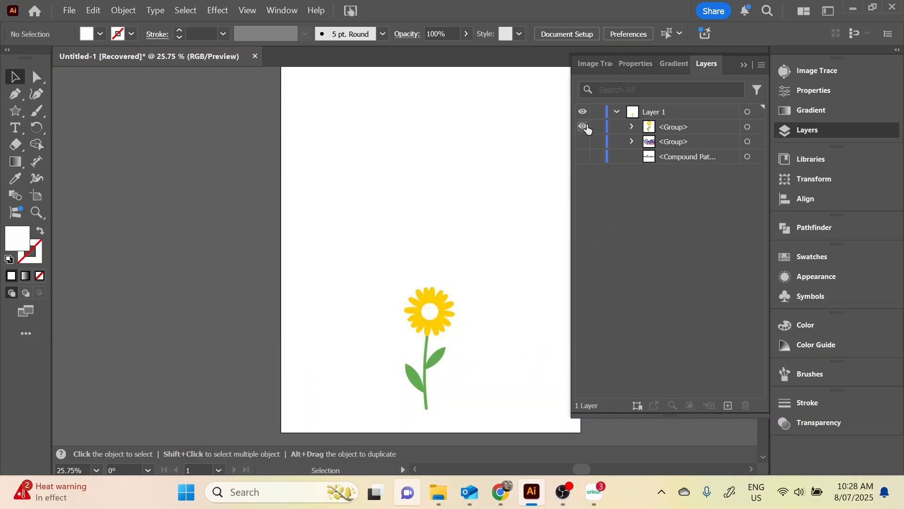
# Hide the flower group, show the lettering-and-stars group and expand its contents in the layer list
pyautogui.click(583, 127)
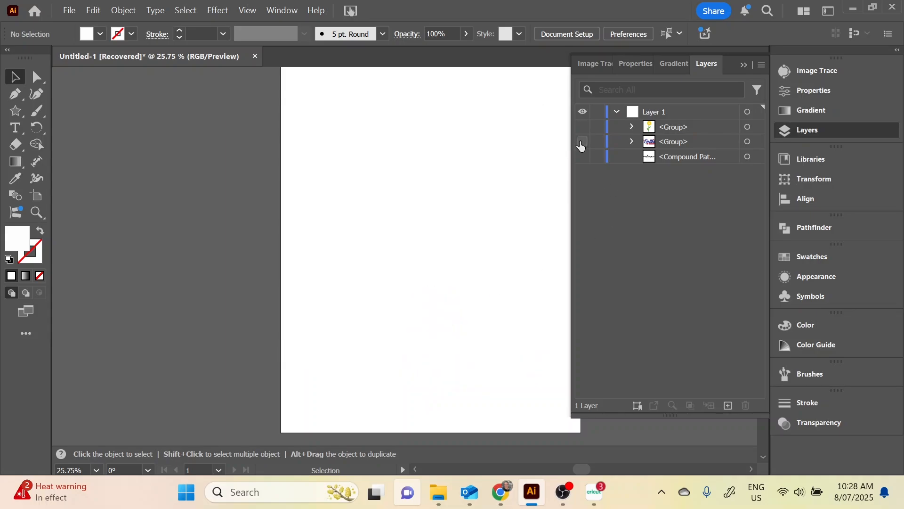
pyautogui.click(582, 142)
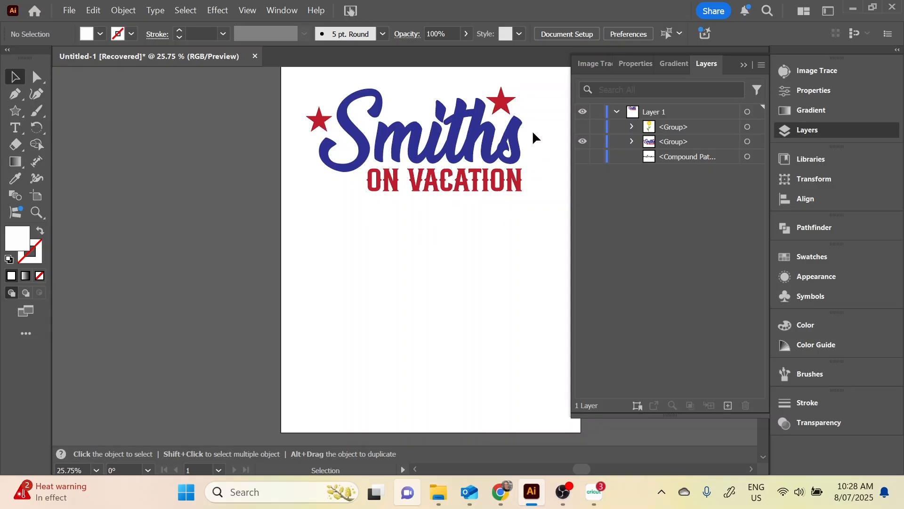
pyautogui.click(632, 141)
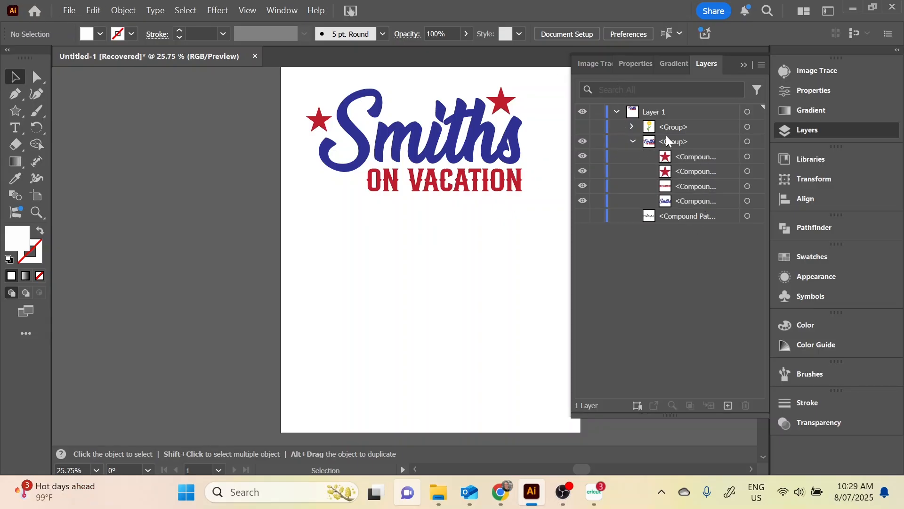
# Export the lettering-and-stars design as an SVG file named "Smiths on Vacation" in Downloads, keeping the default SVG options
pyautogui.click(69, 9)
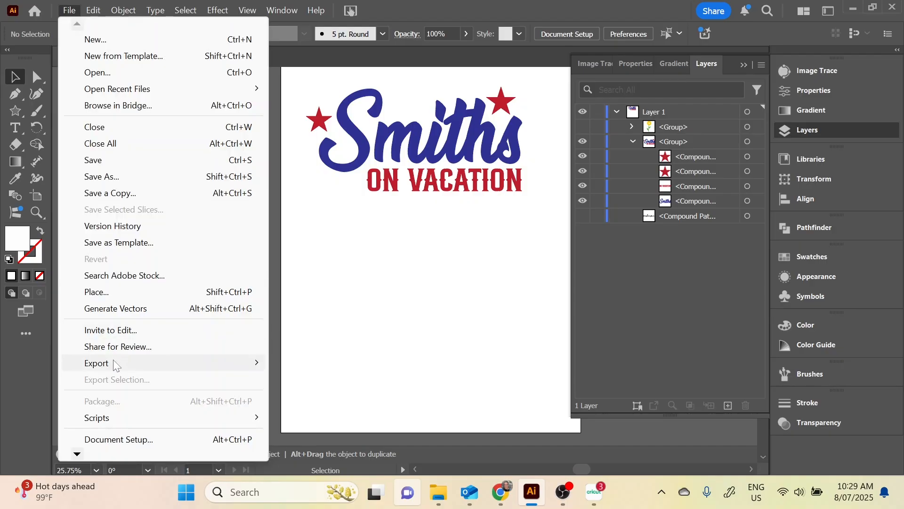
pyautogui.moveTo(115, 365)
pyautogui.click(311, 377)
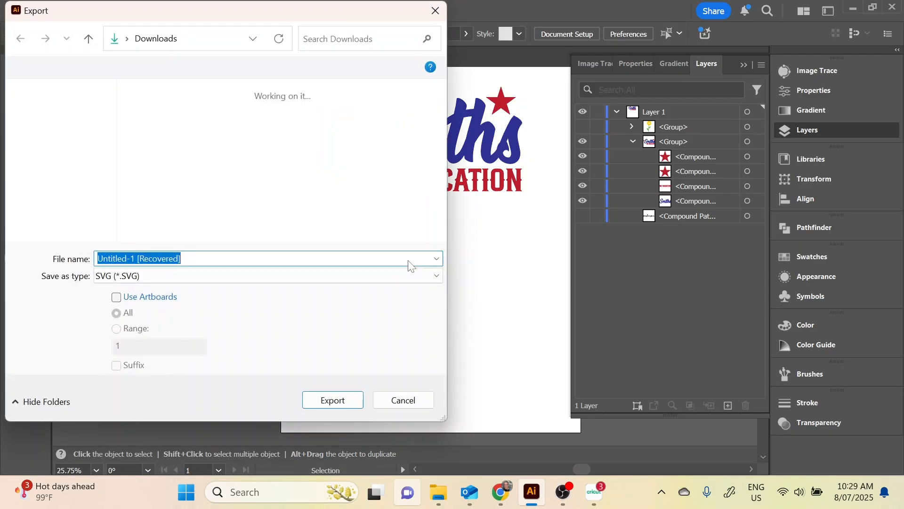
pyautogui.write('Smiths on Vacation')
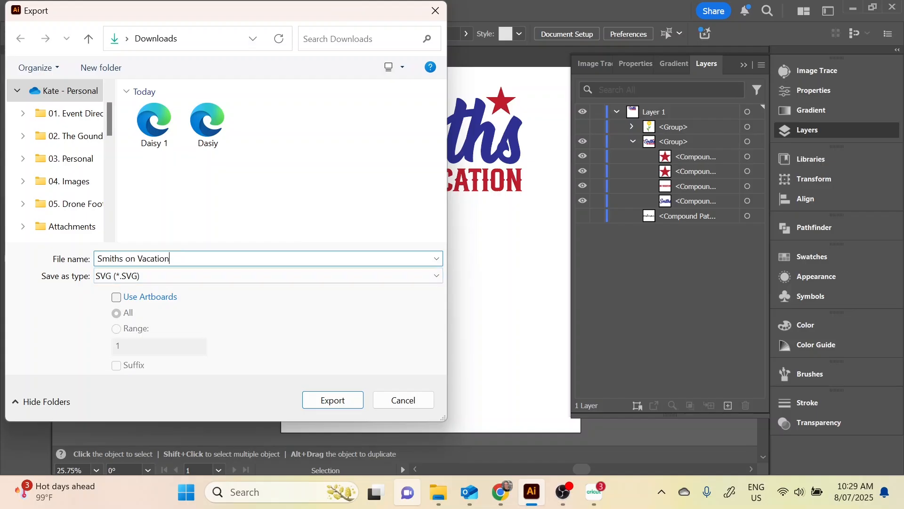
pyautogui.click(329, 398)
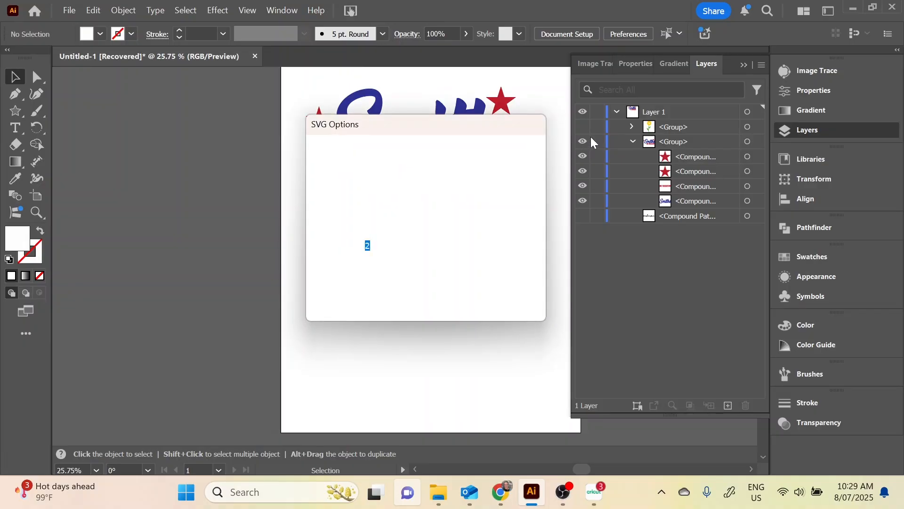
pyautogui.click(440, 291)
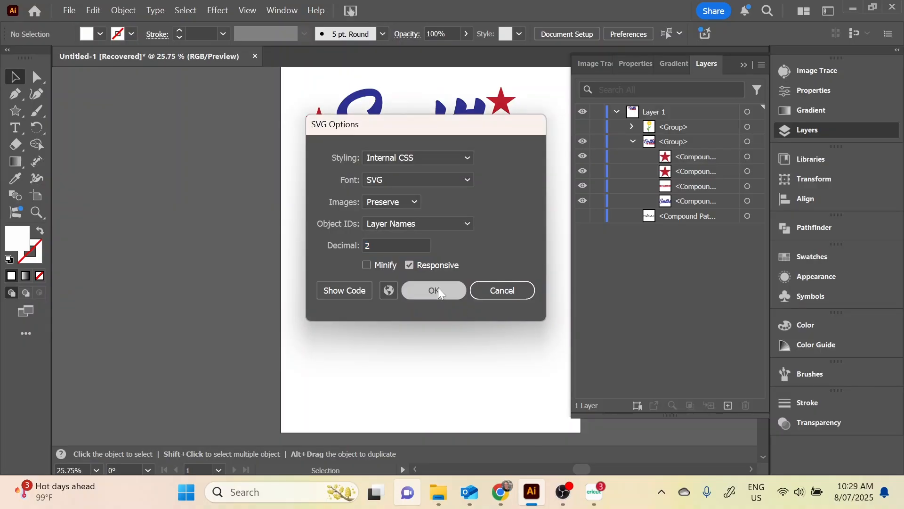
# Hide the lettering-and-stars group, show the welcome compound path and export it as an SVG named "welcome" with the default options
pyautogui.click(582, 141)
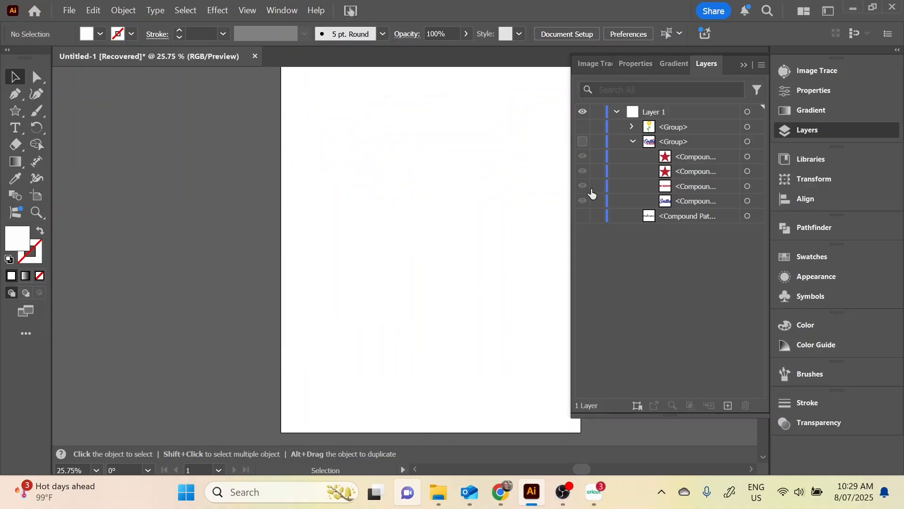
pyautogui.click(582, 216)
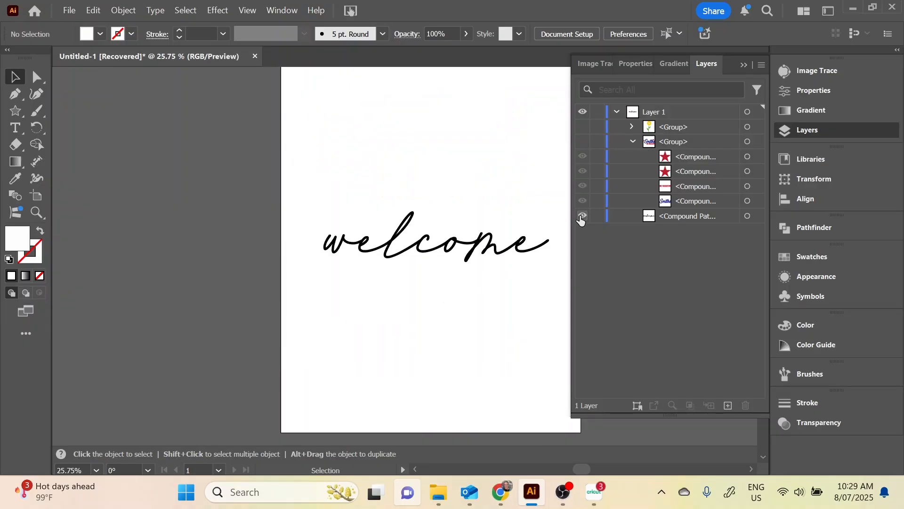
pyautogui.click(69, 10)
pyautogui.moveTo(212, 363)
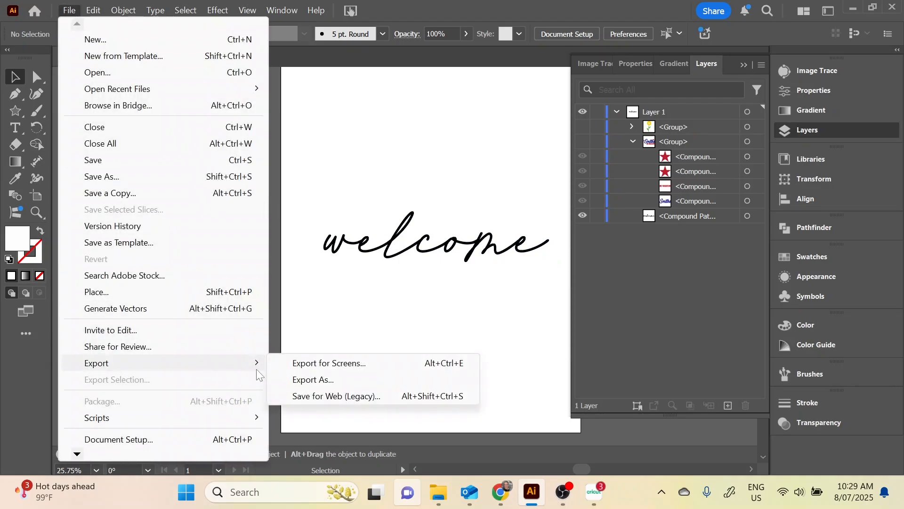
pyautogui.click(327, 392)
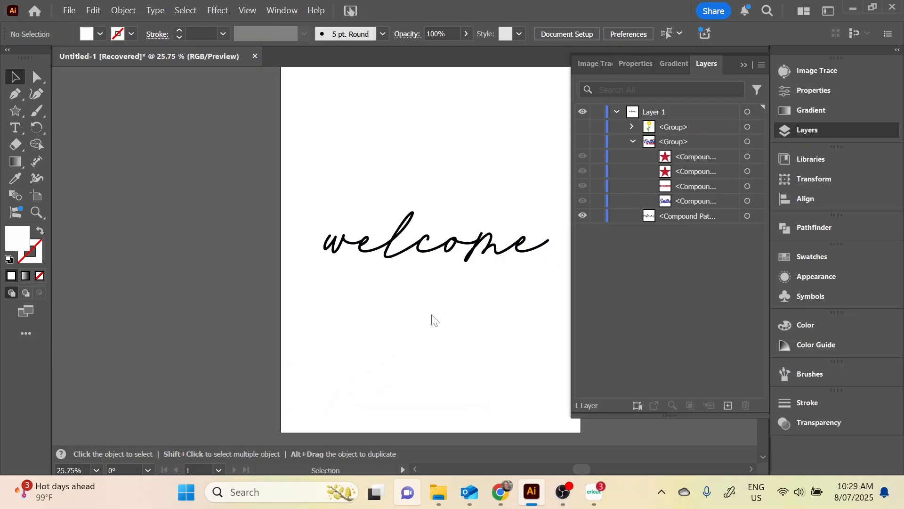
pyautogui.write('welcome')
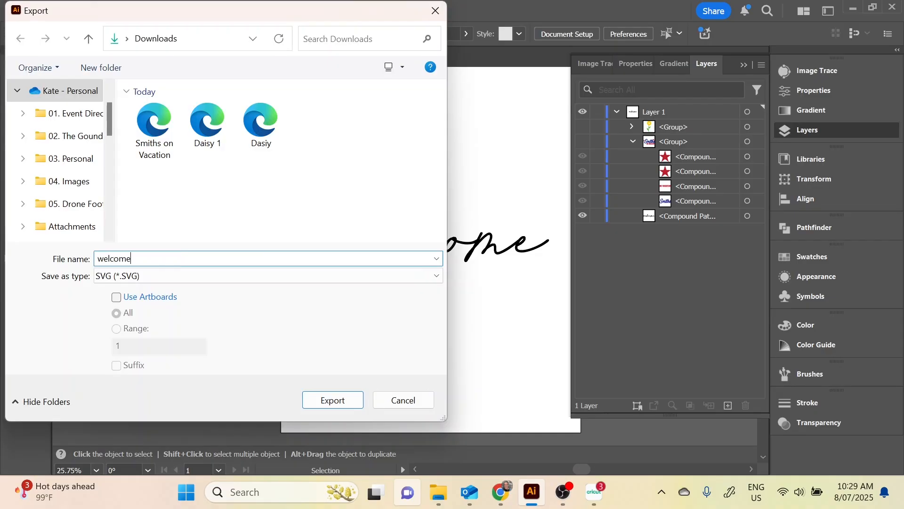
pyautogui.click(331, 400)
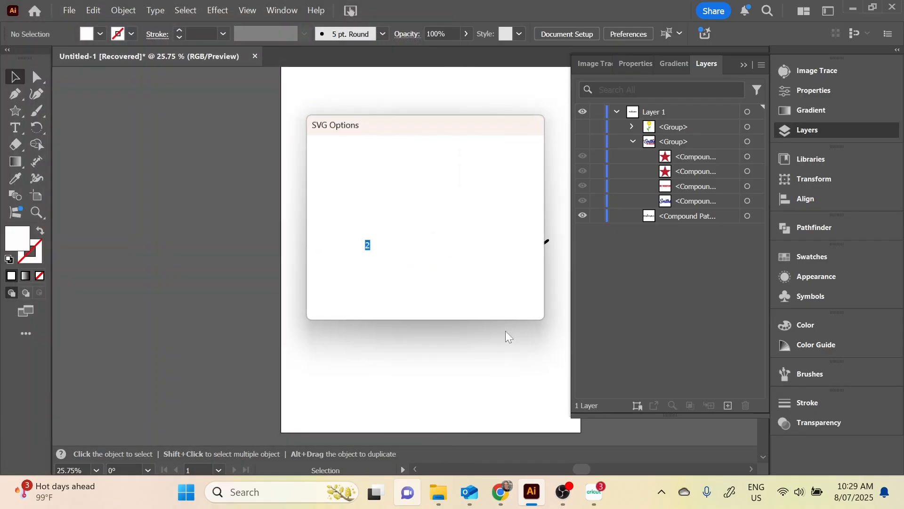
pyautogui.click(434, 297)
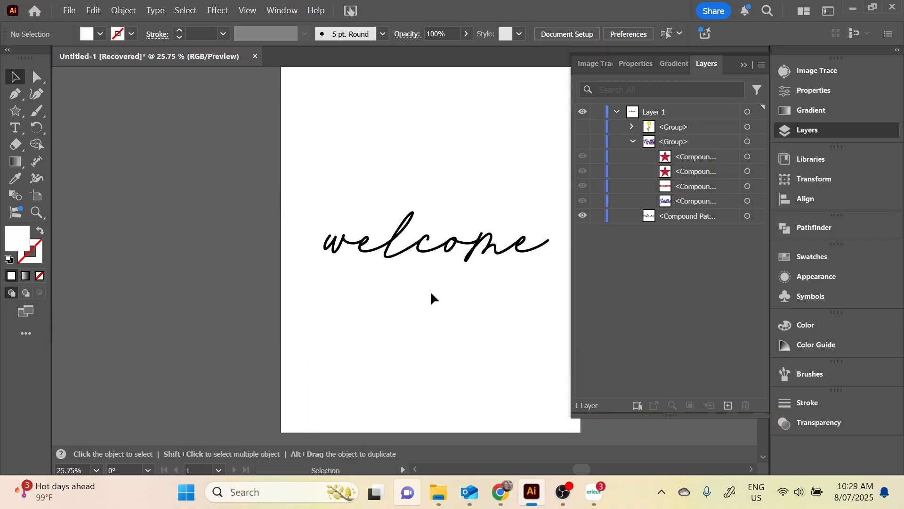
# Switch to Cricut Design Space and upload the "Smiths on Vacation" SVG from Downloads onto the canvas
pyautogui.click(595, 501)
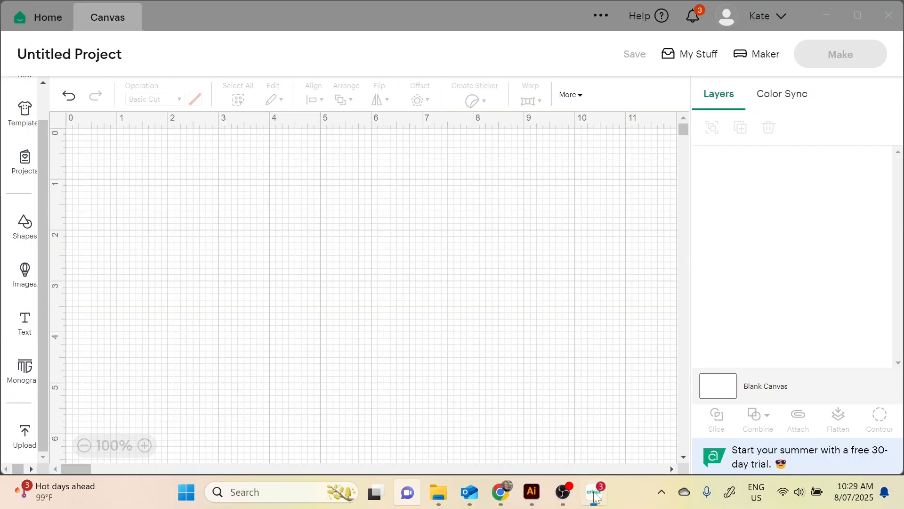
pyautogui.click(24, 434)
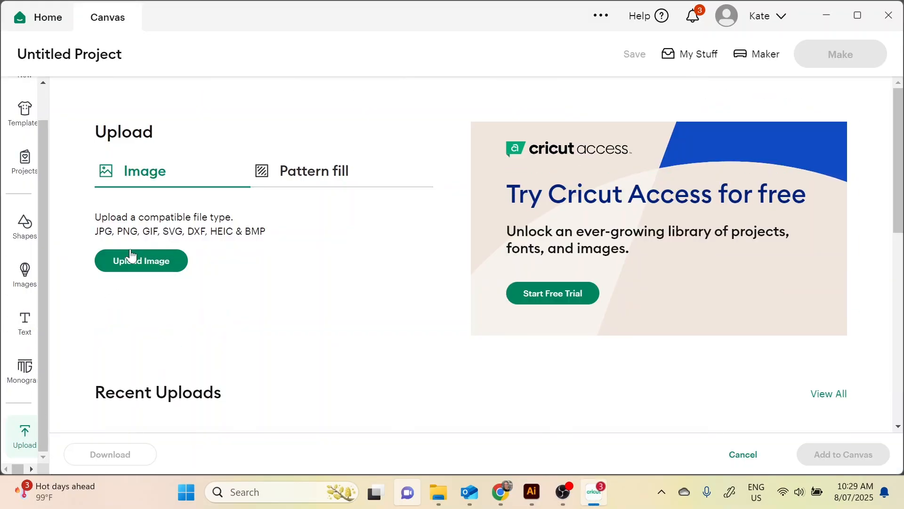
pyautogui.click(157, 266)
pyautogui.click(471, 343)
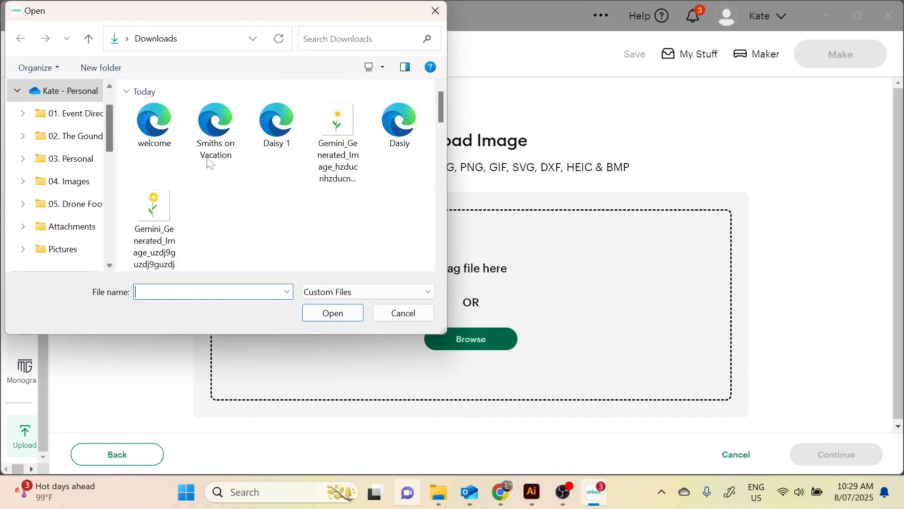
pyautogui.click(217, 125)
pyautogui.doubleClick(215, 121)
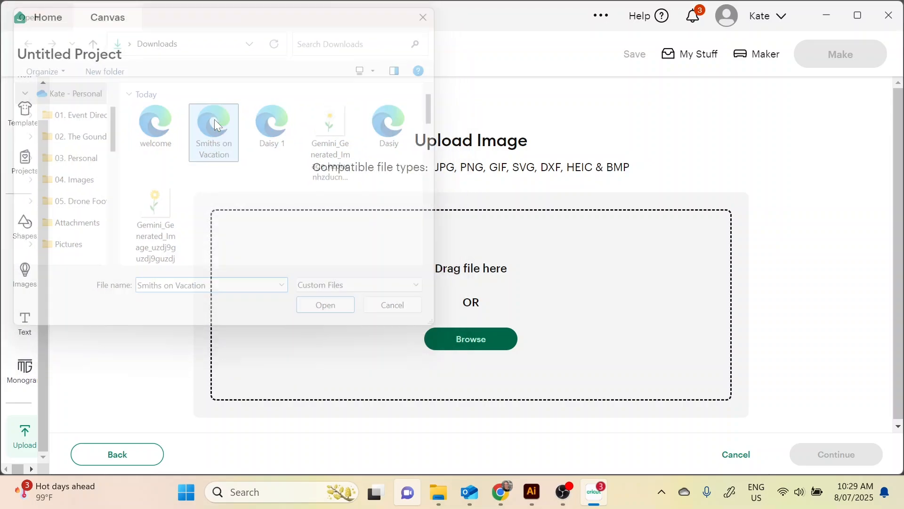
pyautogui.click(845, 455)
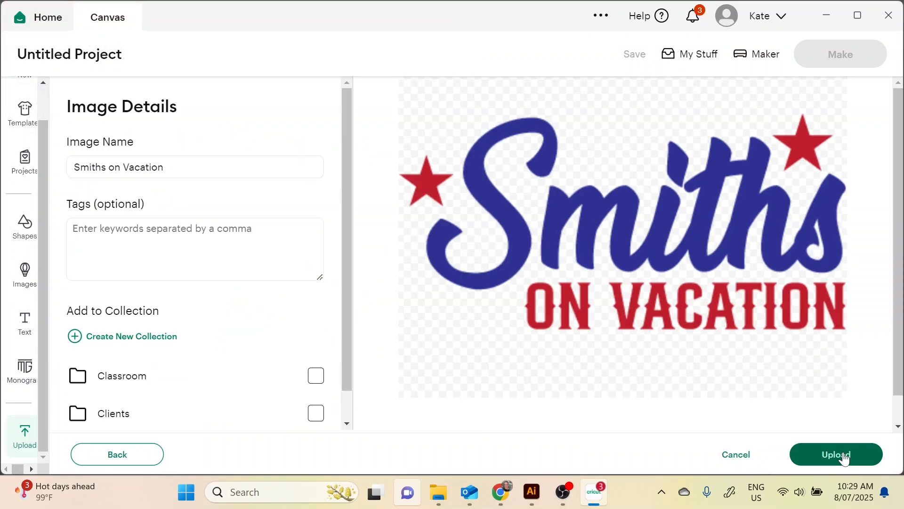
pyautogui.click(844, 455)
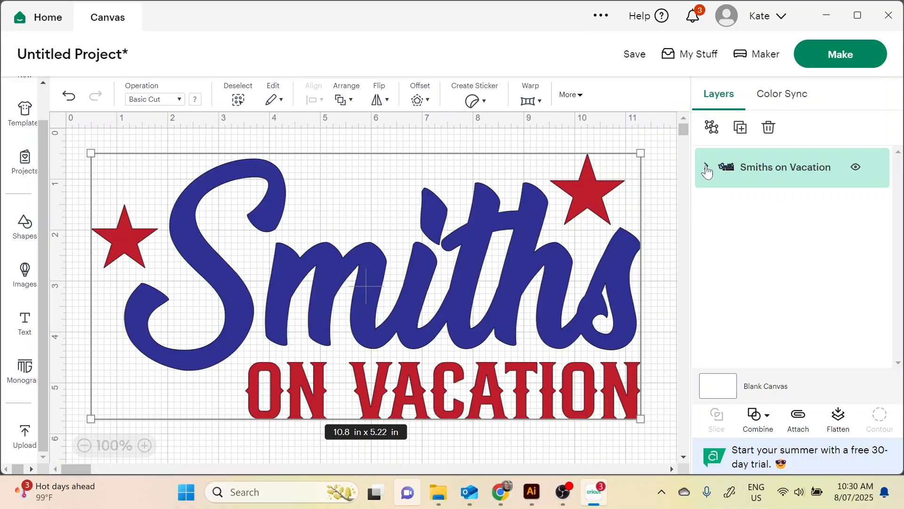
# Inspect the separate layers of the Smiths on Vacation design, and view the uploaded welcome design on the full canvas
pyautogui.click(706, 168)
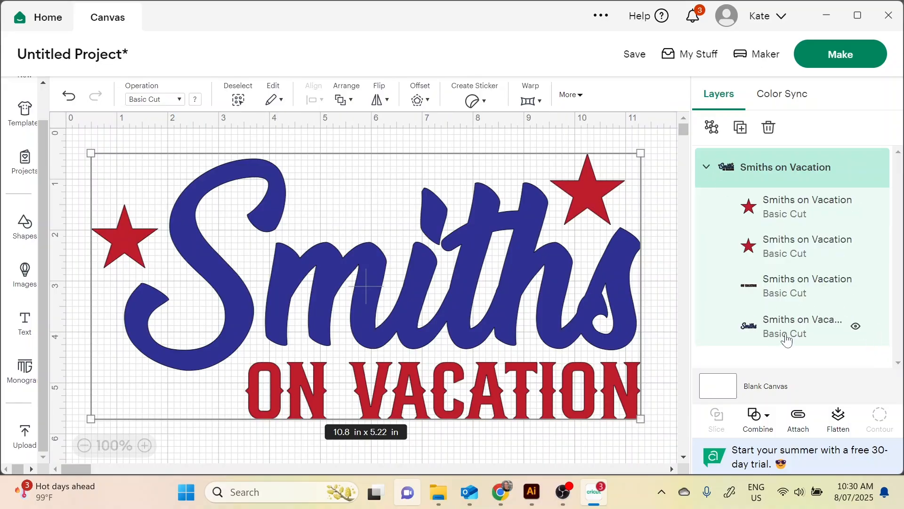
pyautogui.moveTo(413, 302); pyautogui.dragTo(418, 291)
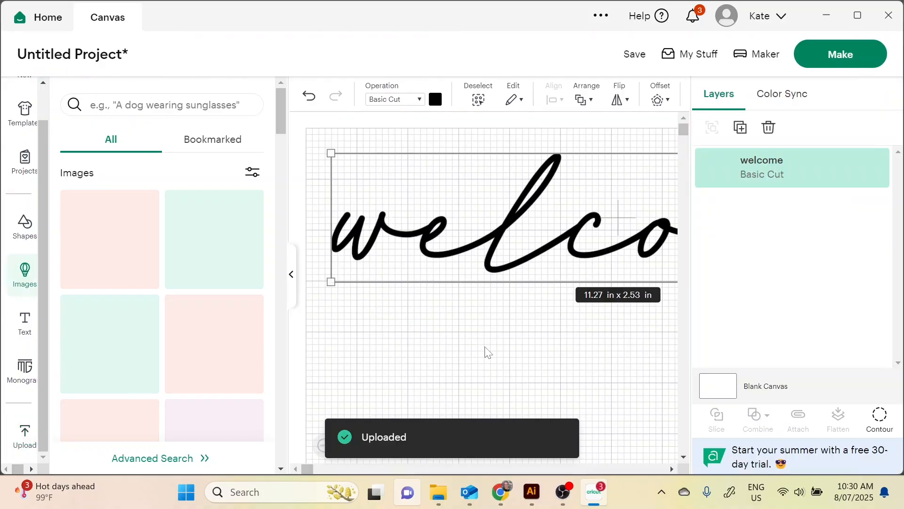
pyautogui.click(292, 278)
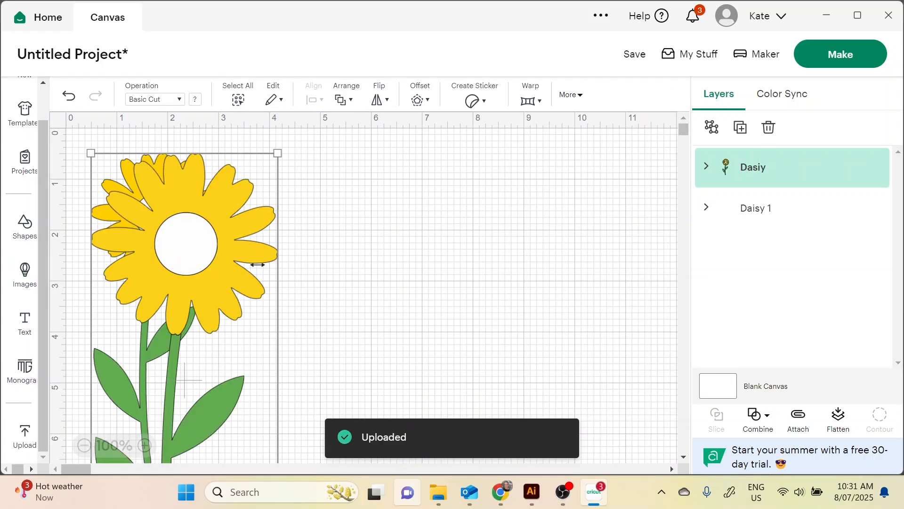
# Shrink the Dasiy flower to about the size of Daisy 1 and place the two flowers side by side
pyautogui.moveTo(226, 255); pyautogui.dragTo(408, 258)
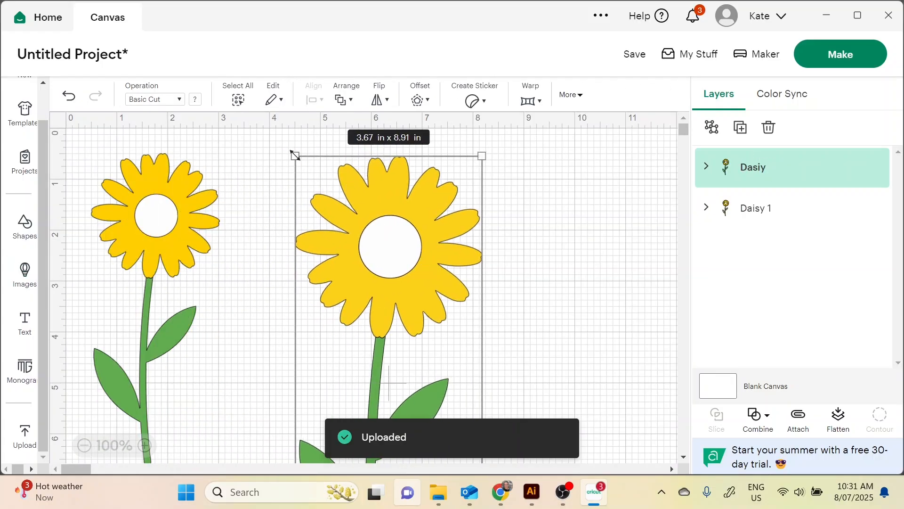
pyautogui.moveTo(295, 155); pyautogui.dragTo(370, 240)
pyautogui.moveTo(381, 293); pyautogui.dragTo(539, 193)
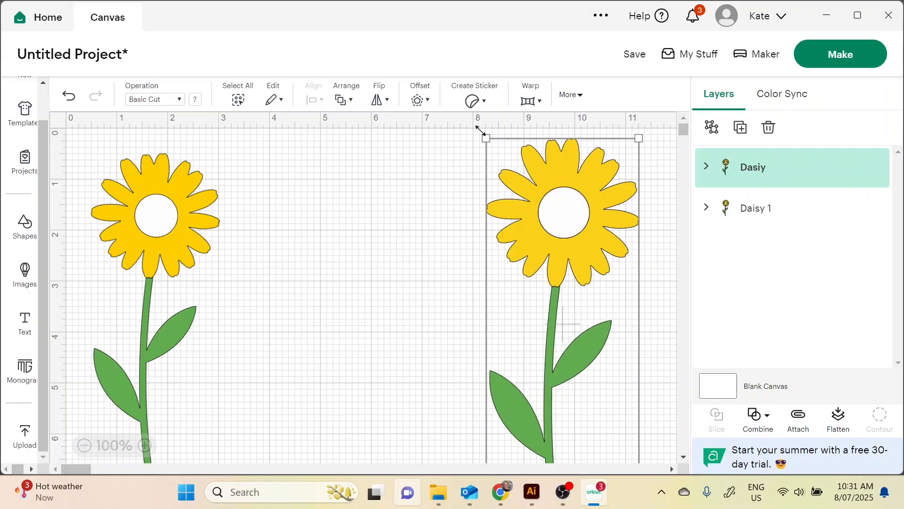
pyautogui.moveTo(491, 144); pyautogui.dragTo(534, 195)
pyautogui.moveTo(561, 263); pyautogui.dragTo(507, 206)
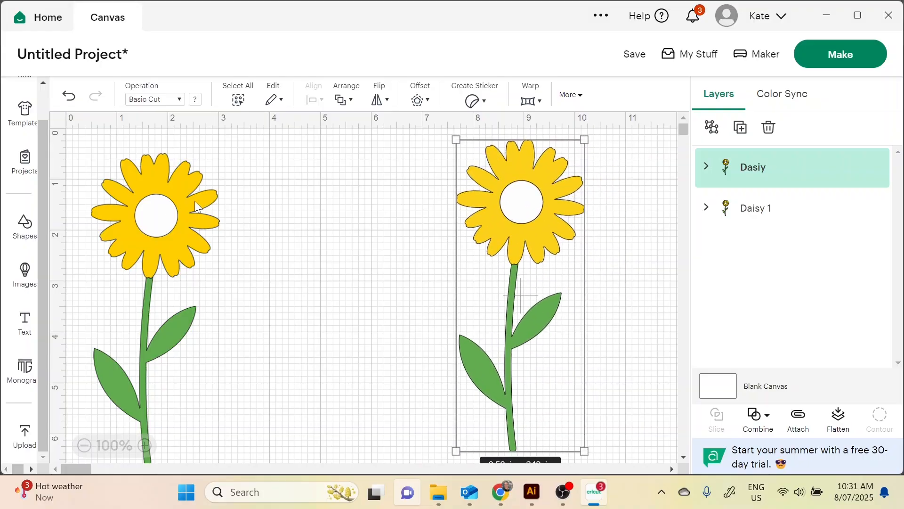
pyautogui.moveTo(165, 209); pyautogui.dragTo(251, 202)
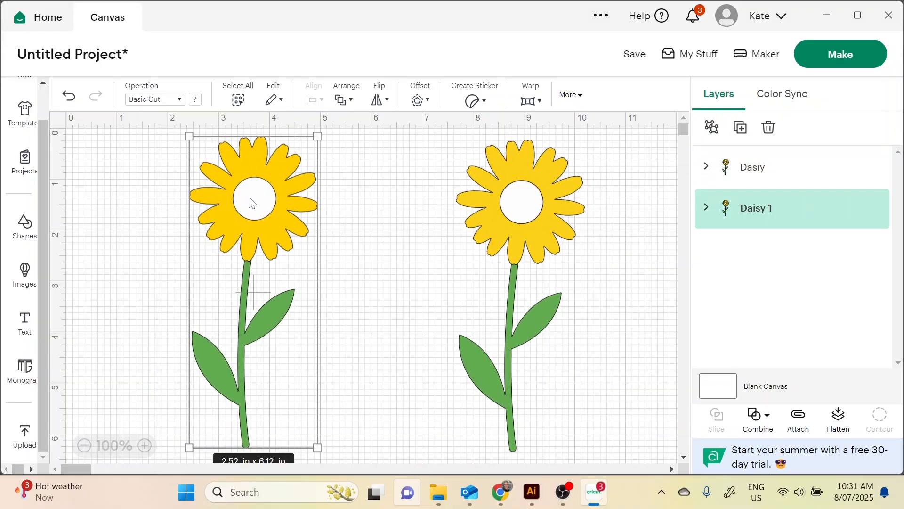
# Expand the Daisy 1 and Dasiy groups to compare the layers of the two flowers
pyautogui.click(707, 207)
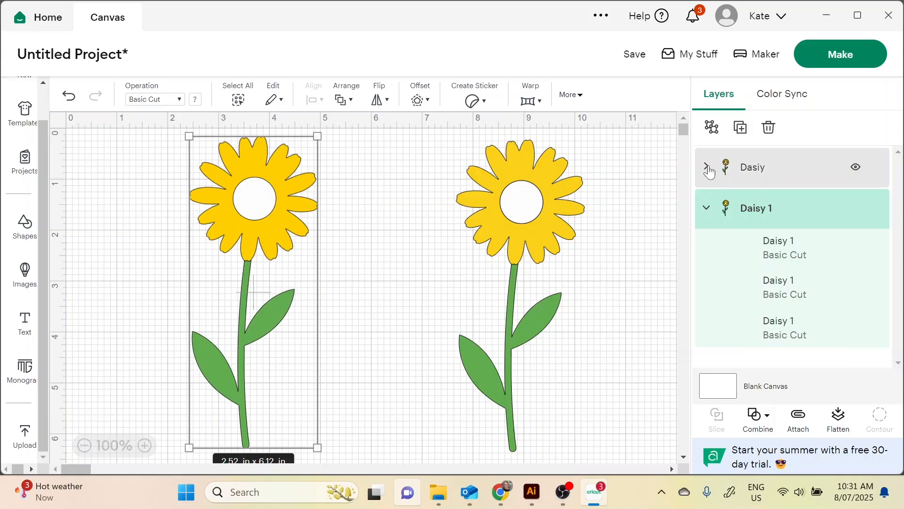
pyautogui.click(706, 166)
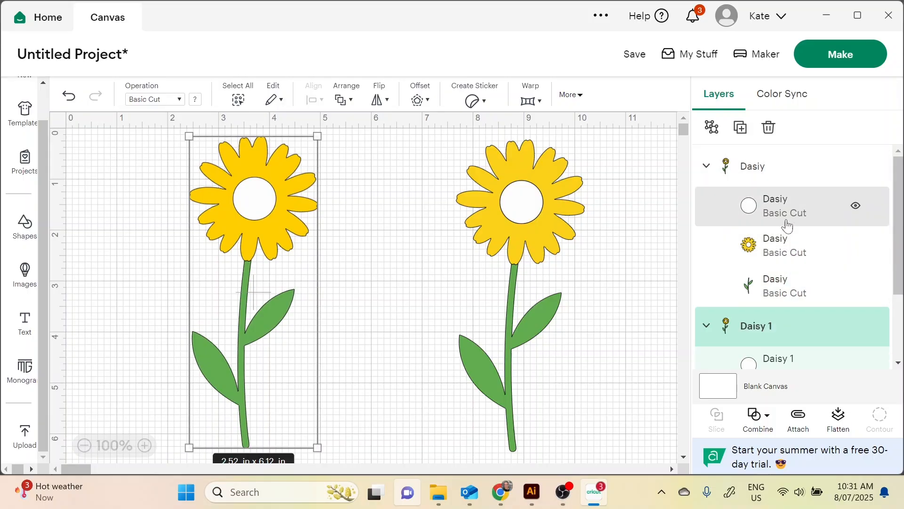
pyautogui.click(701, 167)
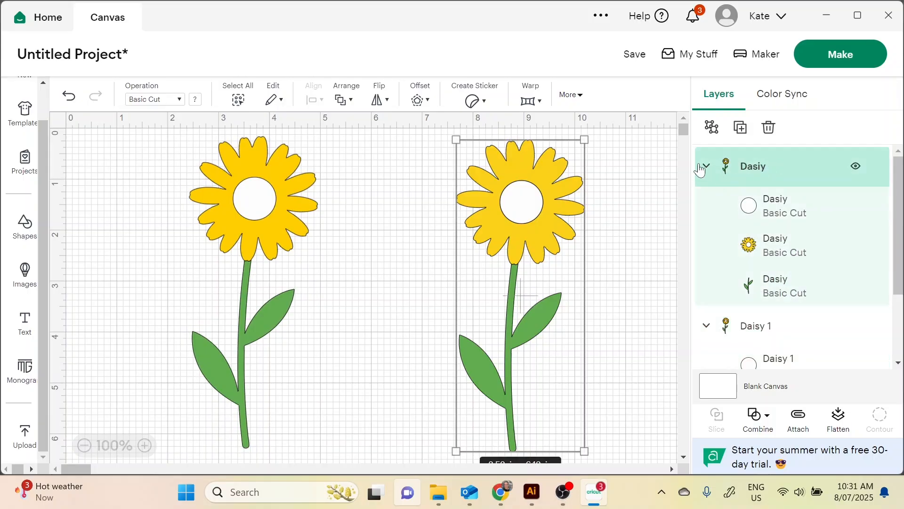
pyautogui.click(298, 211)
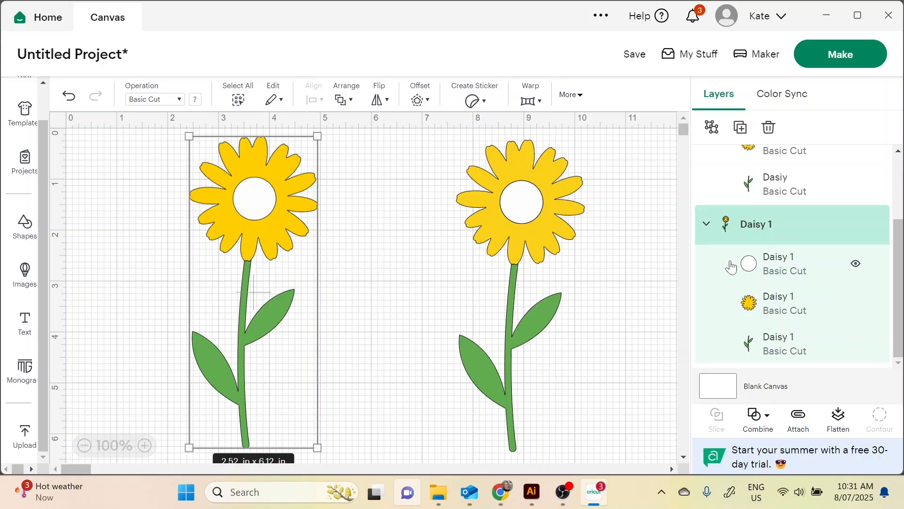
# Hide the white centre circle in both the Daisy 1 and Dasiy groups
pyautogui.click(856, 265)
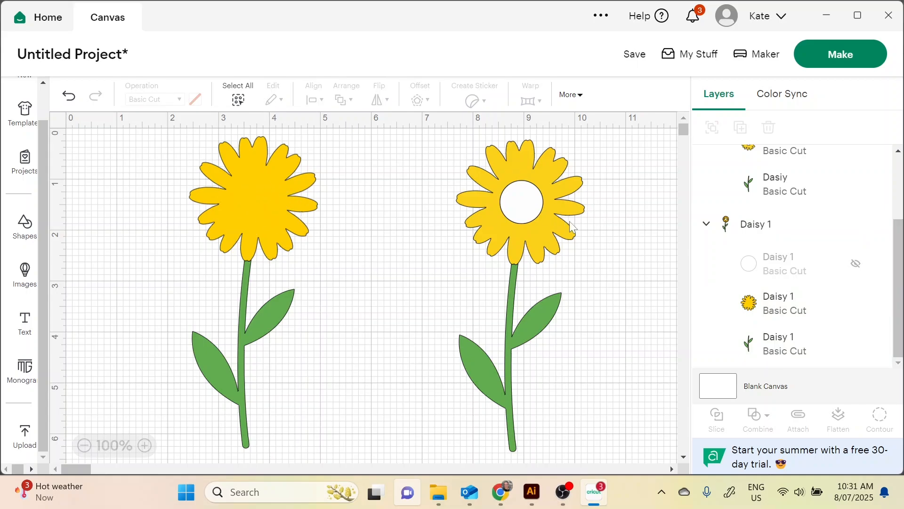
pyautogui.scroll(3, 720, 268)
pyautogui.click(855, 207)
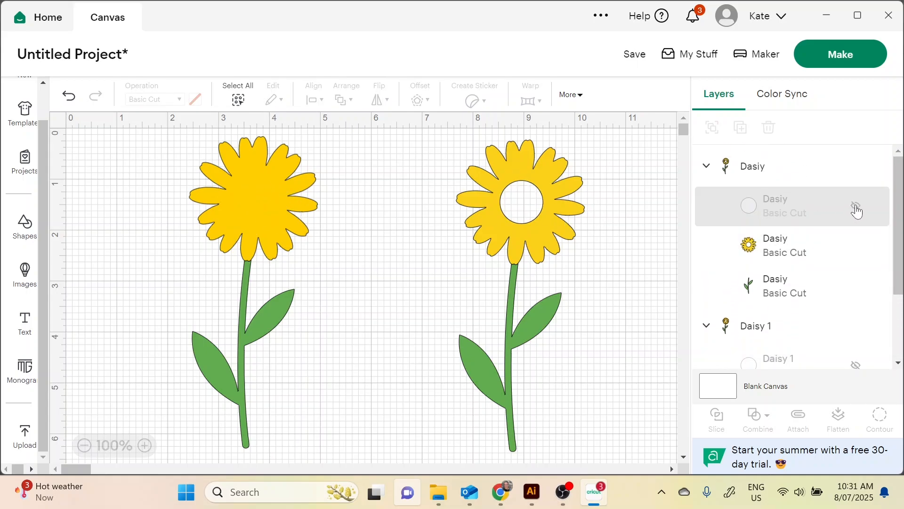